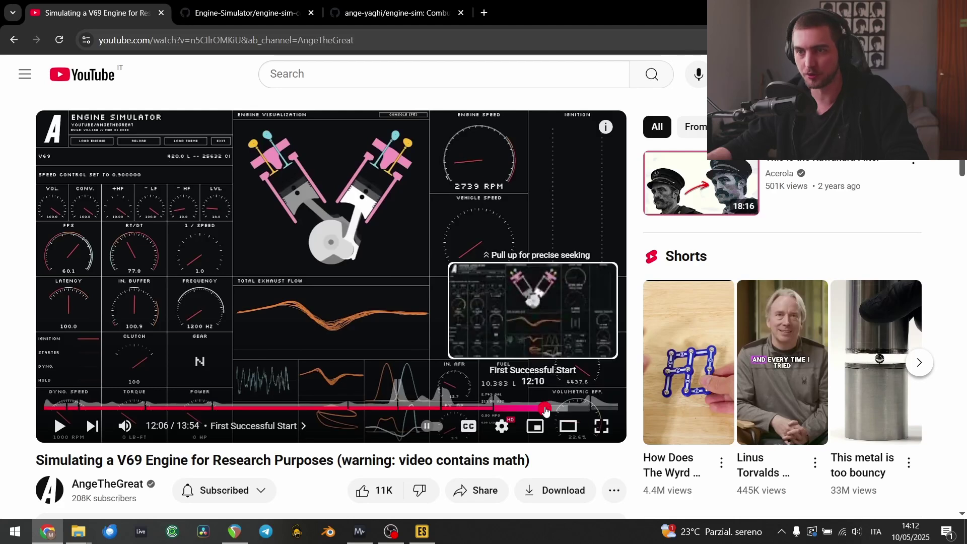
# Play the V69 engine simulation video from about 11:52
pyautogui.click(534, 409)
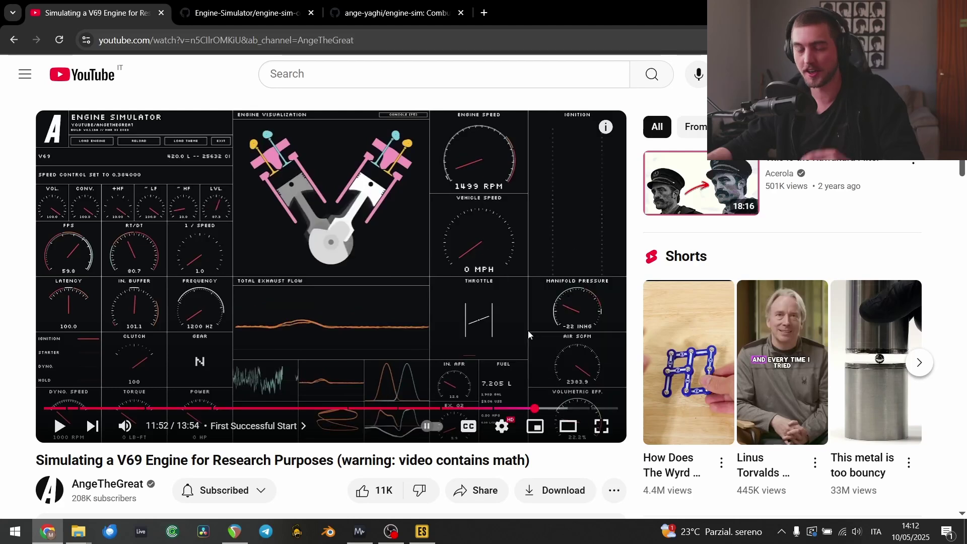
pyautogui.click(504, 340)
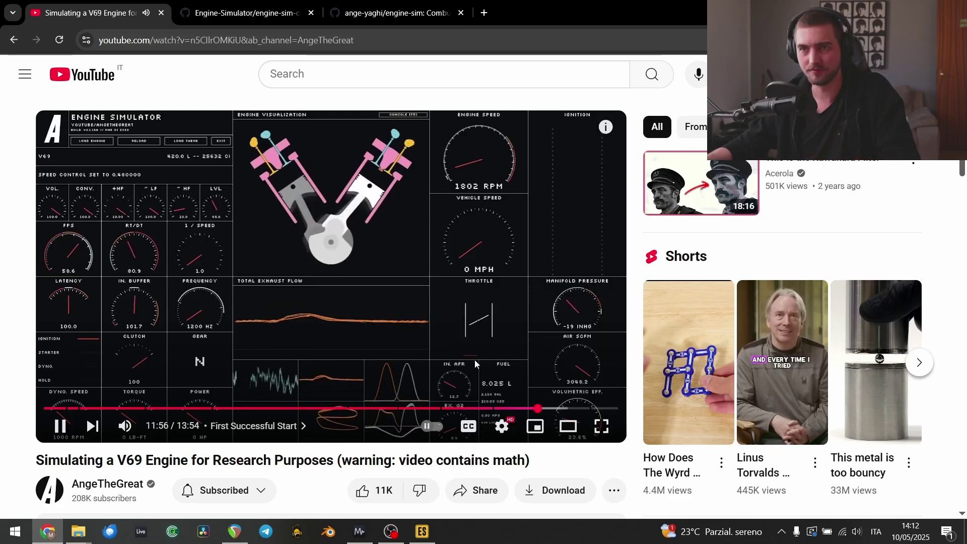
# Review the keyboard controls table in the Engine Simulator Community Edition README on GitHub
pyautogui.hotkey('ctrl', 'Tab')
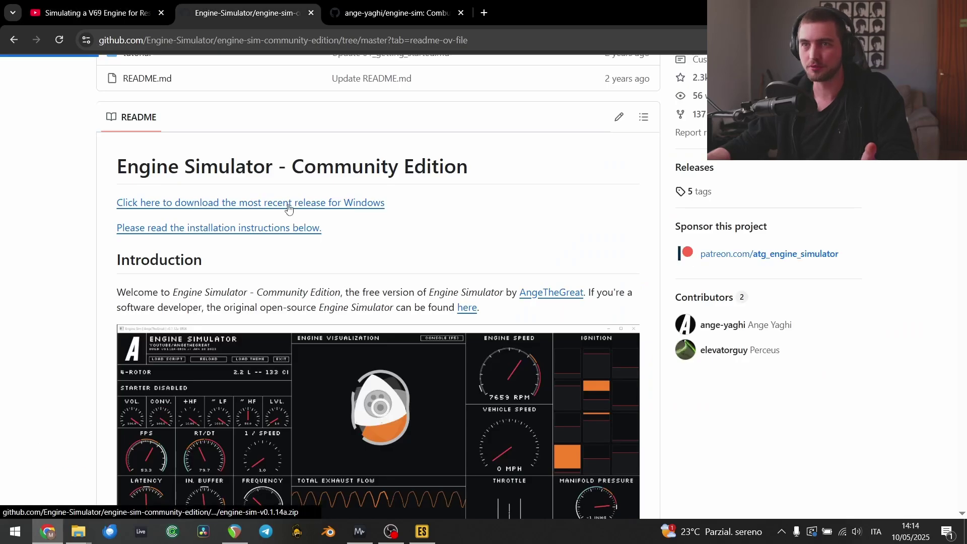
pyautogui.scroll(-20, 447, 302)
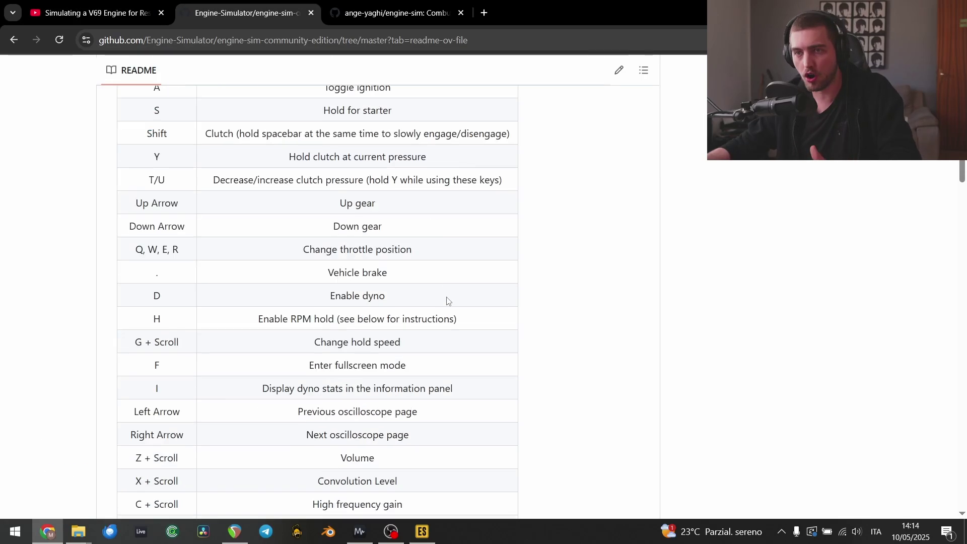
pyautogui.scroll(5, 451, 308)
# Switch to Engine Simulator and shift the Renault Clio RS F4R up two gears from first at full throttle
pyautogui.click(423, 530)
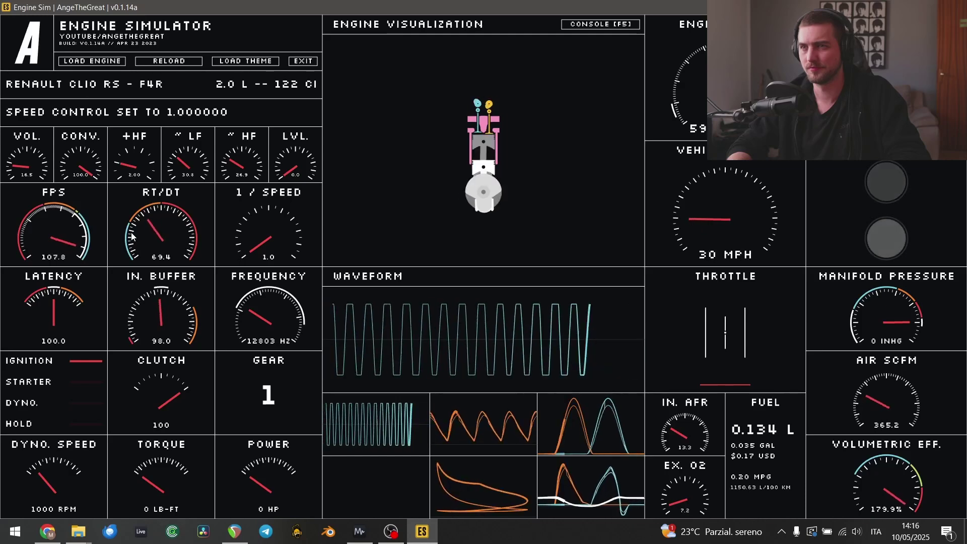
pyautogui.press('Up')
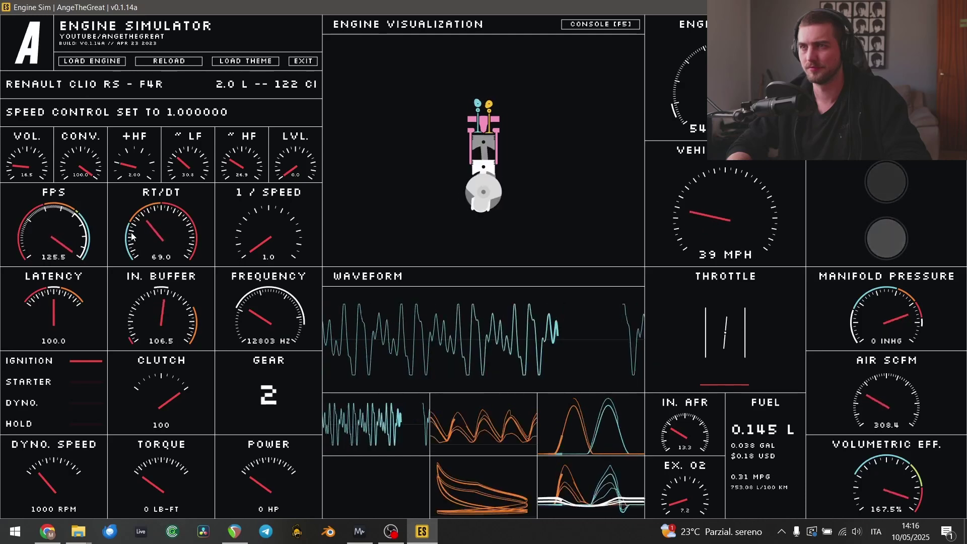
pyautogui.press('Up')
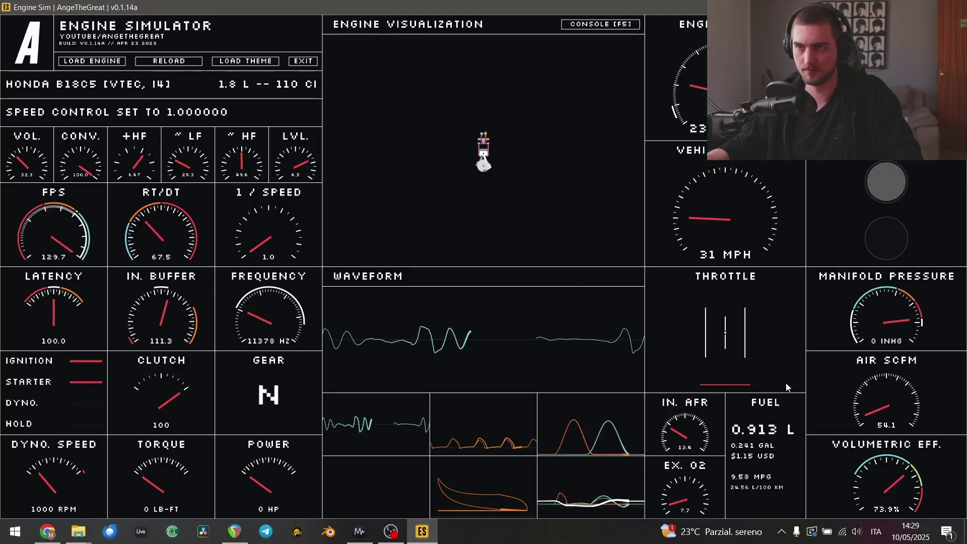
# Rev the Honda B18C5 at full throttle in neutral, then shift it into first gear with the starter off
pyautogui.scroll(-5, 788, 386)
pyautogui.press('r')
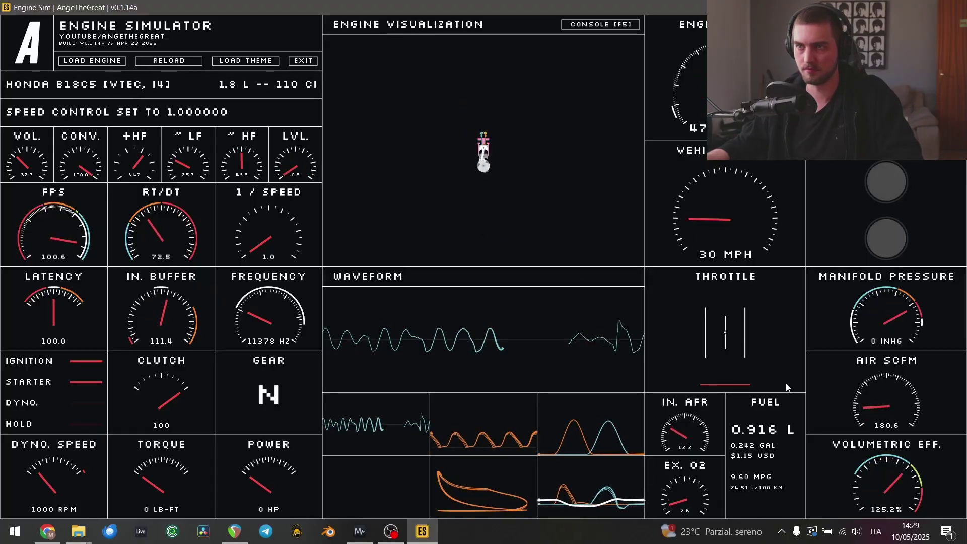
pyautogui.scroll(2, 787, 387)
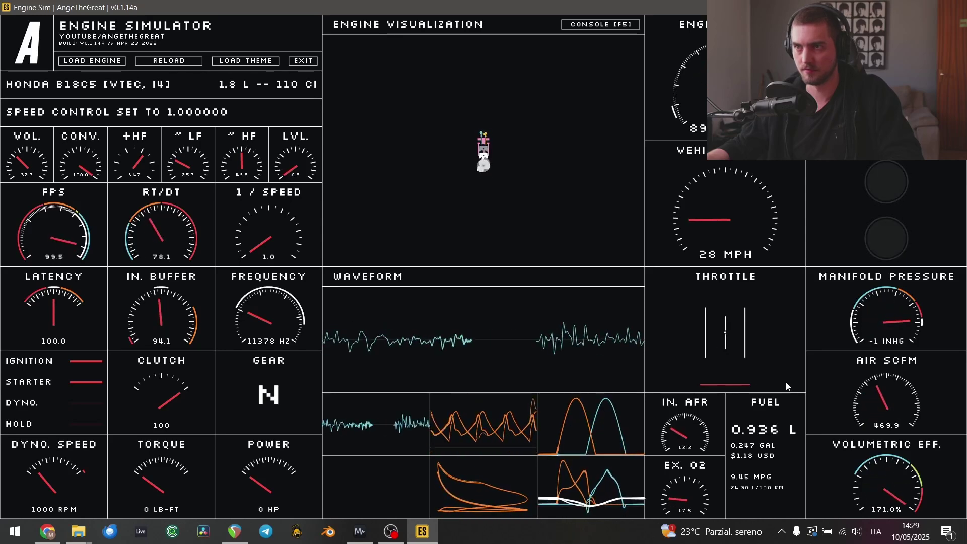
pyautogui.press('s')
pyautogui.press('Up')
pyautogui.scroll(-2, 786, 386)
pyautogui.scroll(2, 786, 385)
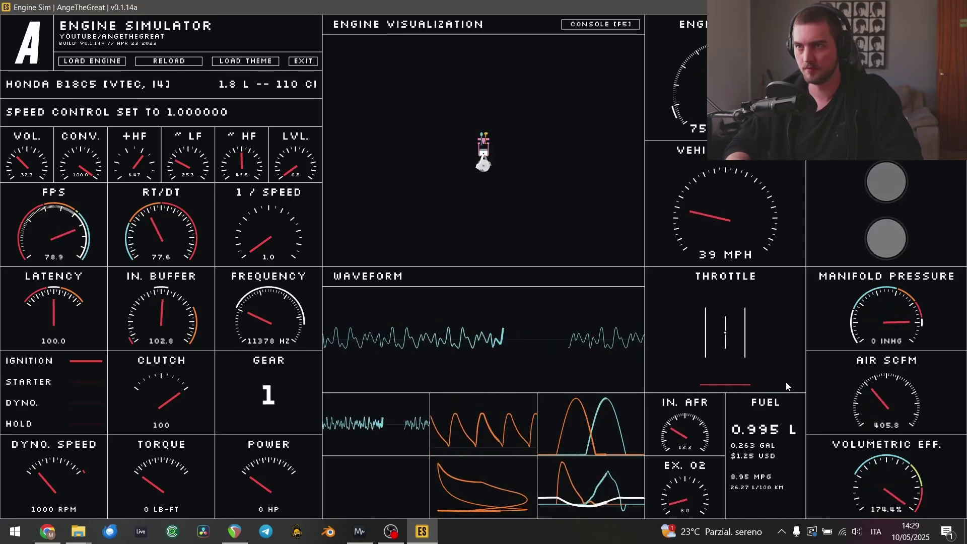
# Shift the Honda B18C5 up through second and third into fourth gear, keeping the throttle at 1.0 between shifts
pyautogui.press('Up')
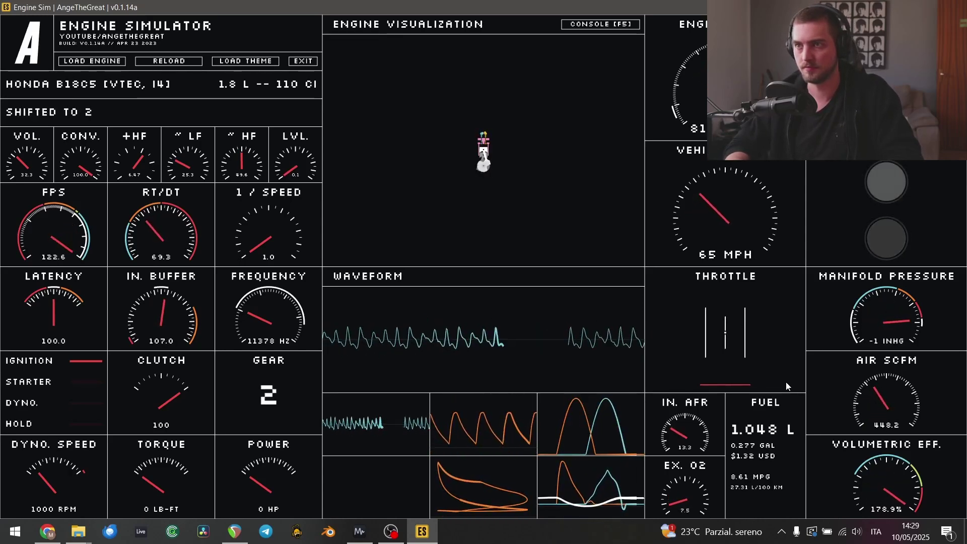
pyautogui.press('Up')
pyautogui.scroll(1, 785, 381)
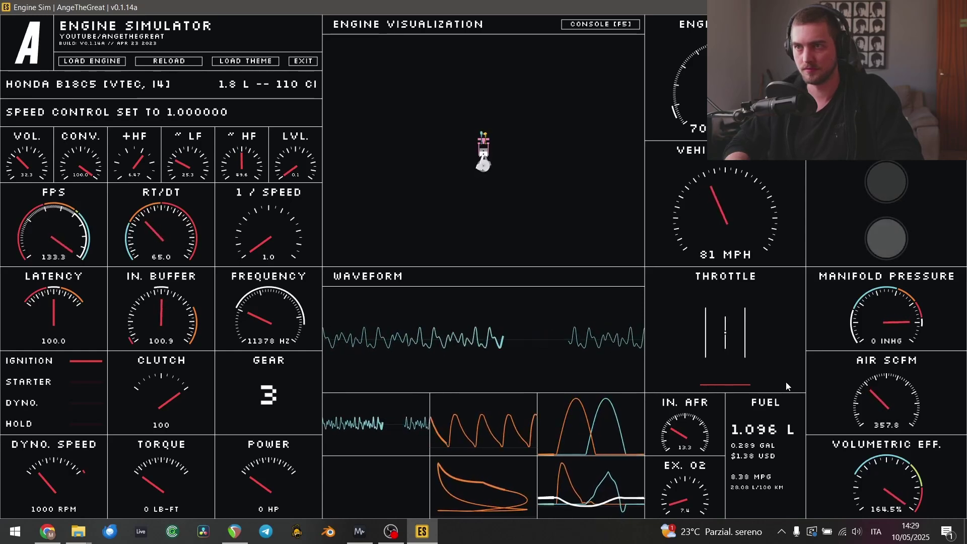
pyautogui.press('Up')
pyautogui.scroll(-1, 785, 382)
pyautogui.scroll(1, 785, 382)
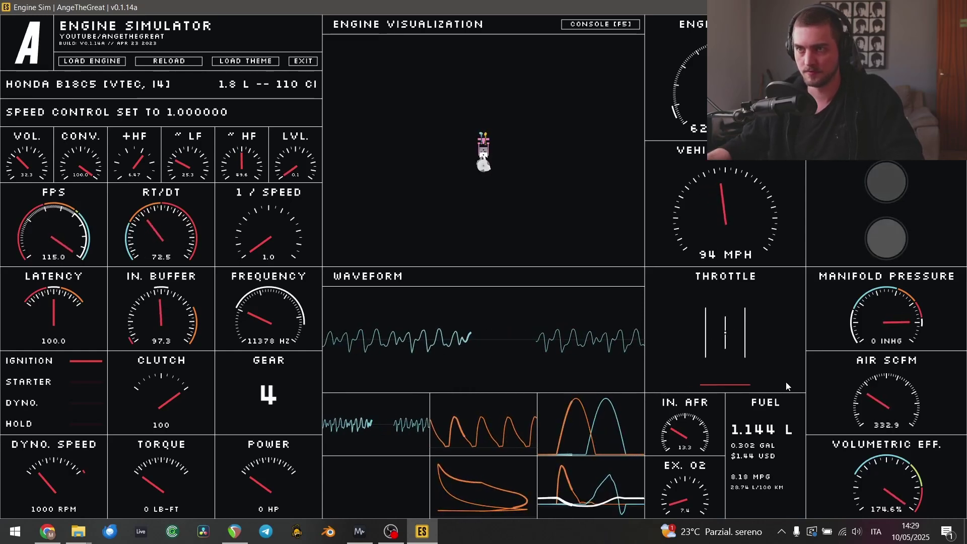
# Close the throttle in fourth gear down to about 0.04 and switch the ignition off
pyautogui.scroll(-2, 685, 379)
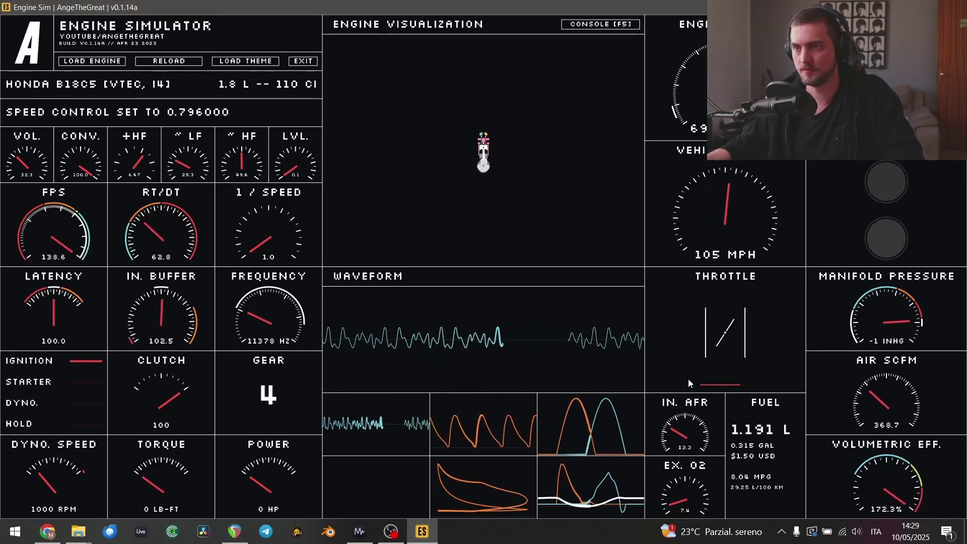
pyautogui.scroll(-5, 688, 379)
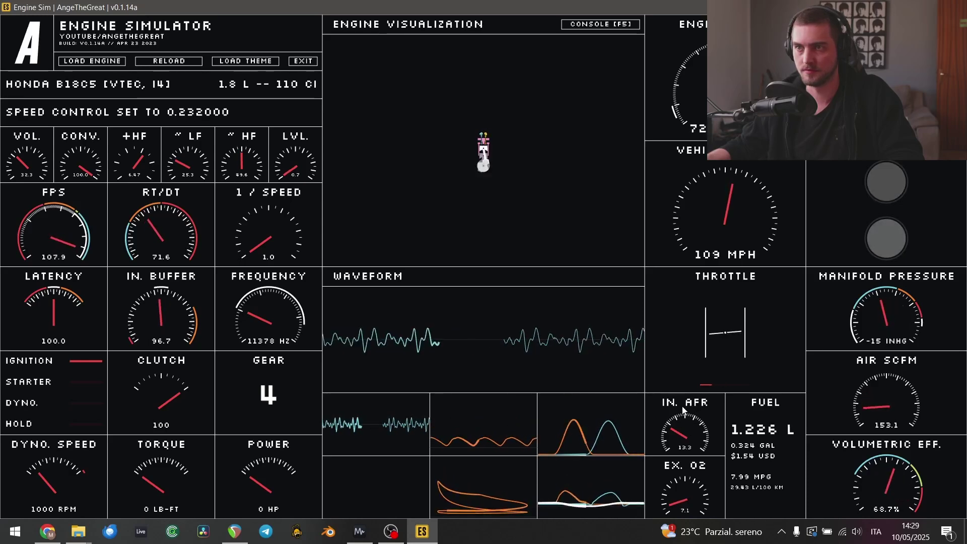
pyautogui.scroll(-1, 683, 410)
pyautogui.scroll(-1, 682, 412)
pyautogui.scroll(1, 681, 415)
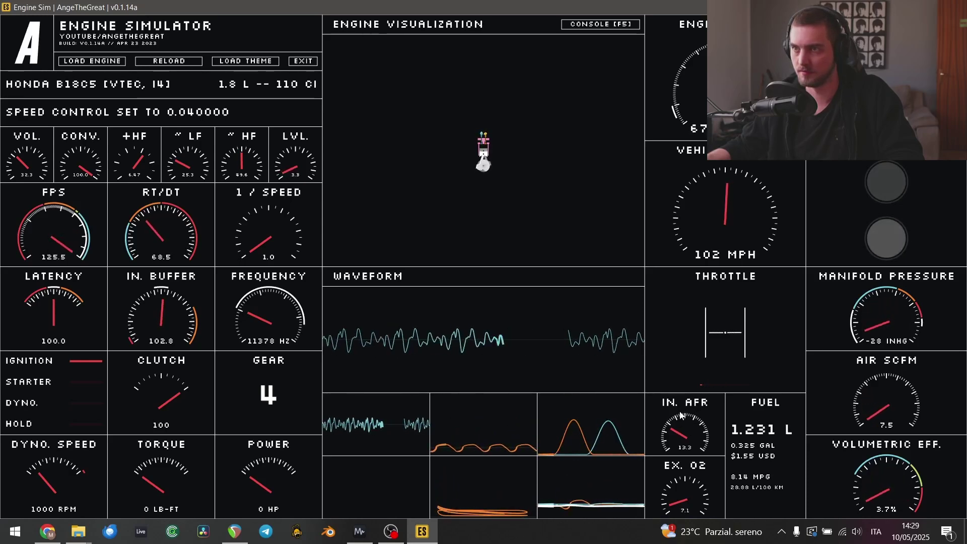
pyautogui.scroll(-1, 680, 414)
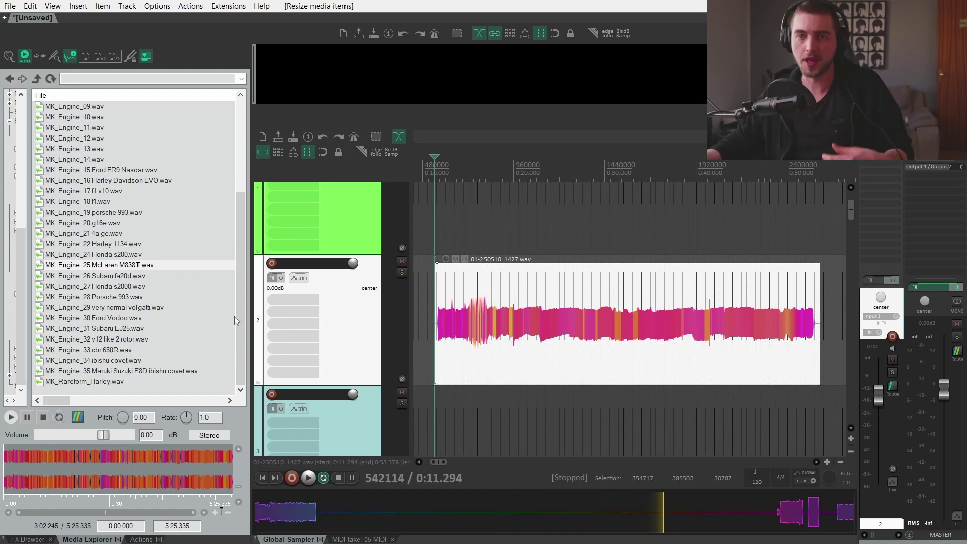
# Switch to REAPER and preview the Porsche 993 and McLaren M838T engine recordings, skipping ahead within the McLaren file
pyautogui.click(120, 298)
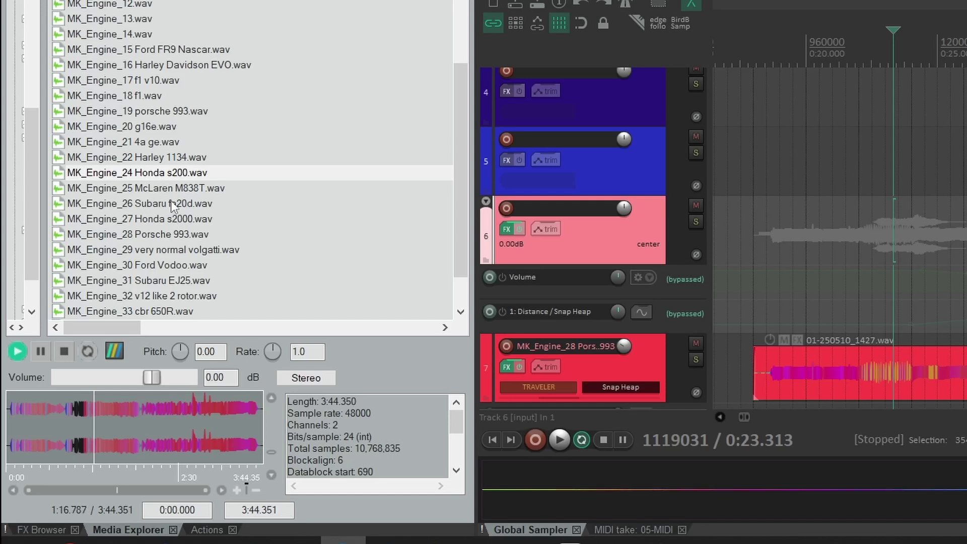
pyautogui.click(166, 187)
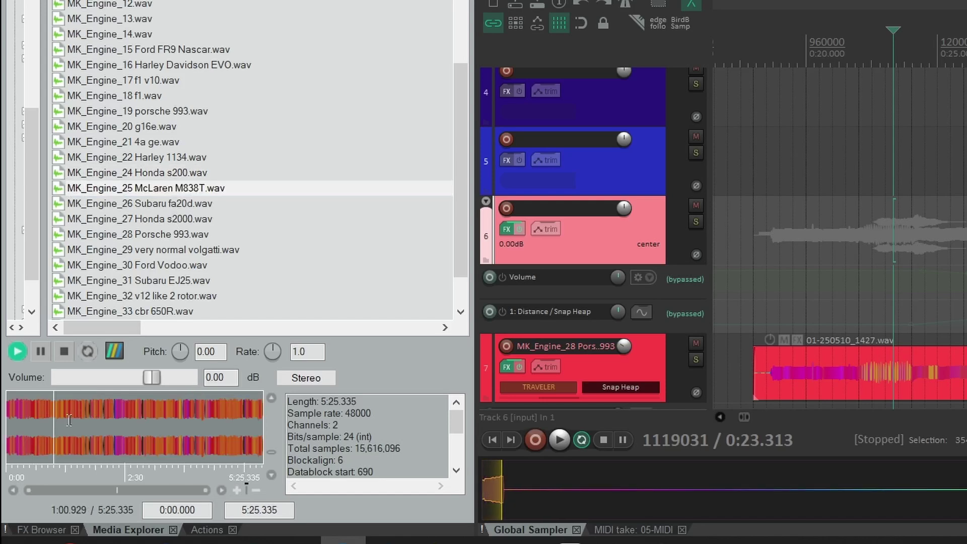
pyautogui.click(116, 418)
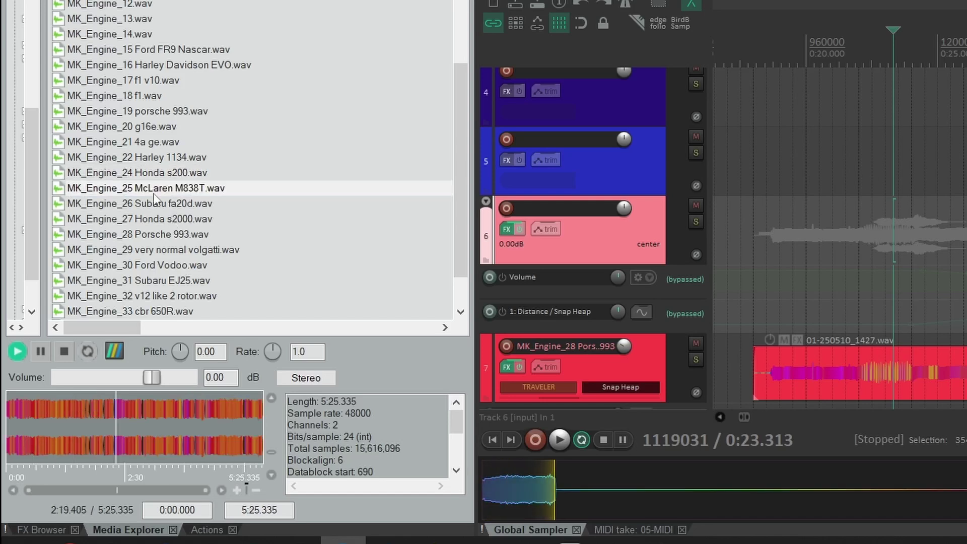
# Preview the Subaru fa20d, Honda s2000 and MK_Engine_28 Porsche 993 recordings, skipping ahead within the Porsche file
pyautogui.click(164, 204)
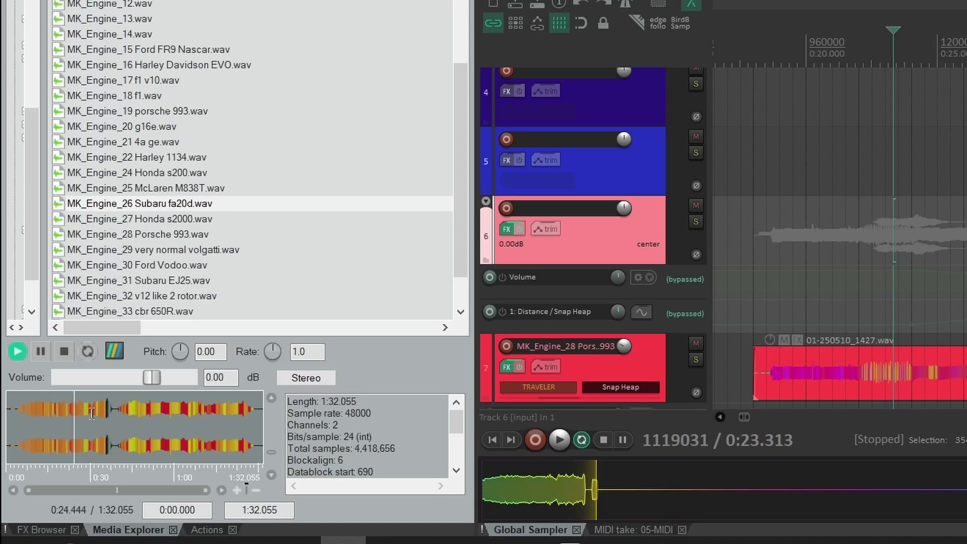
pyautogui.press('Down')
pyautogui.press('Down')
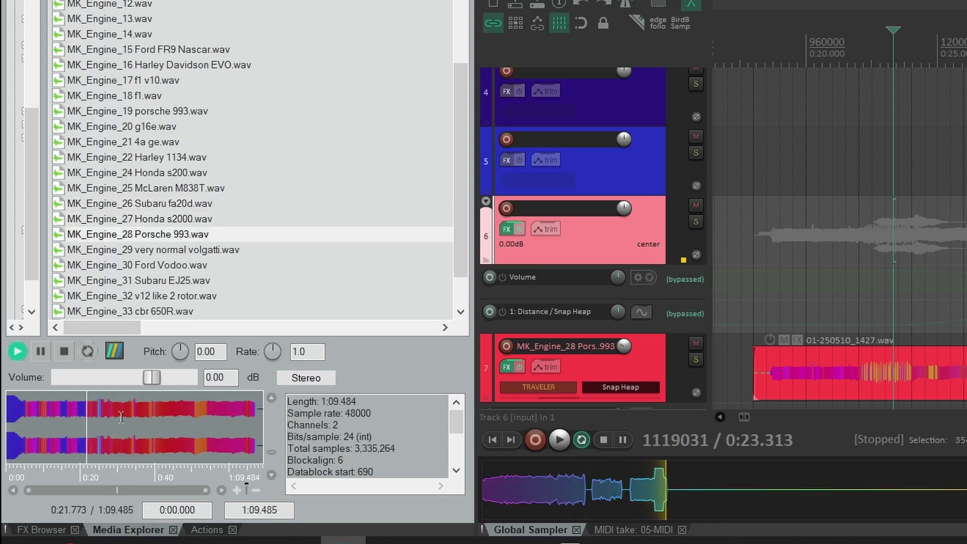
pyautogui.click(123, 417)
pyautogui.click(151, 414)
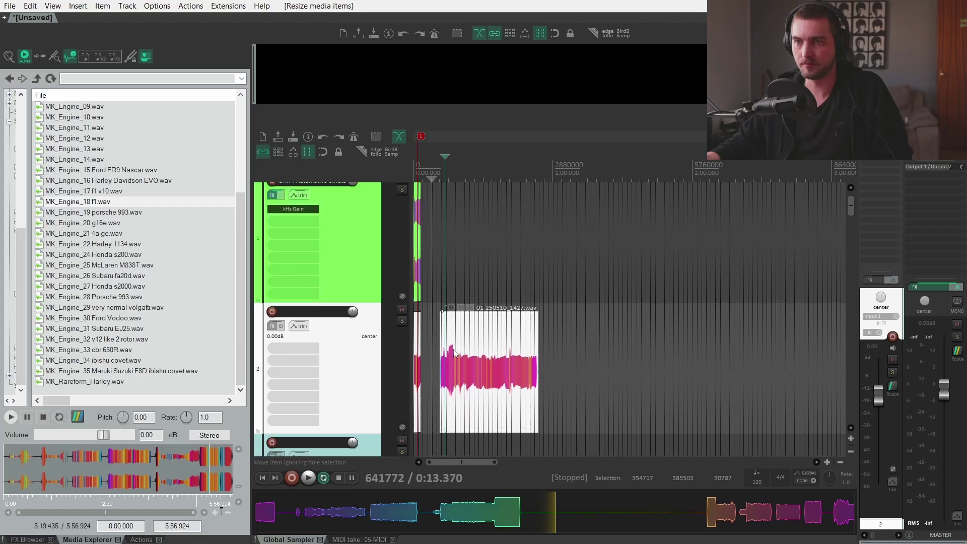
# Add Snap Heap to track 2, which holds the engine recording under the drift video, and load a Convolver into Serial Bus 1
pyautogui.scroll(5, 455, 355)
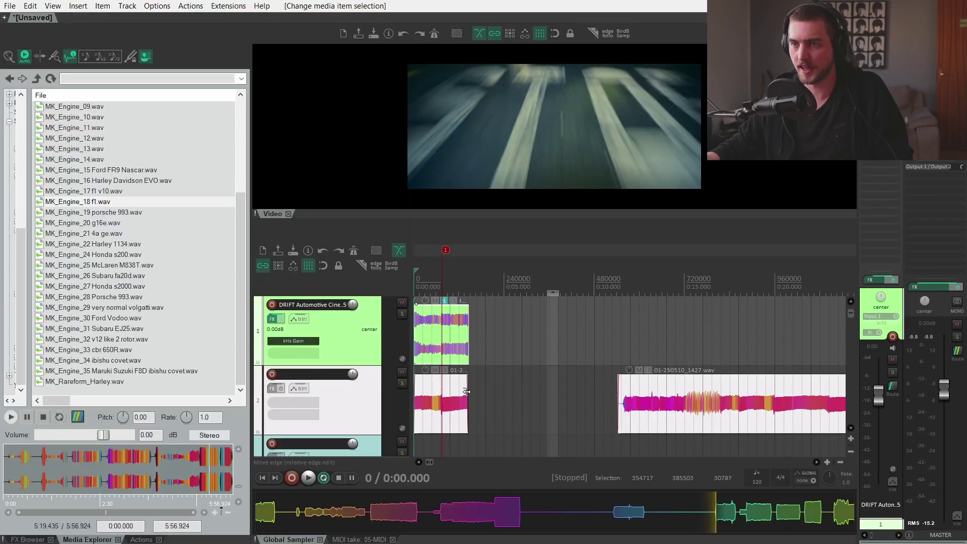
pyautogui.moveTo(649, 388); pyautogui.dragTo(450, 393)
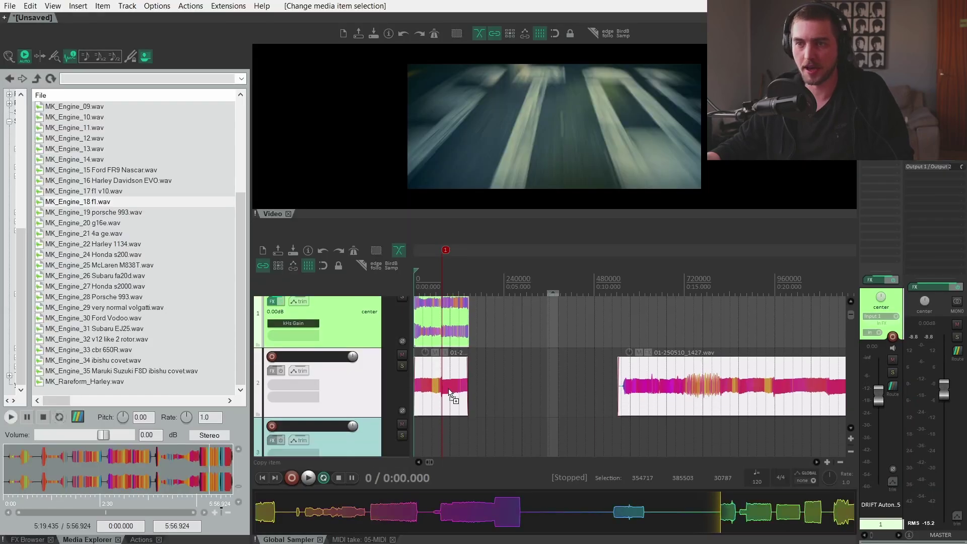
pyautogui.scroll(2, 419, 393)
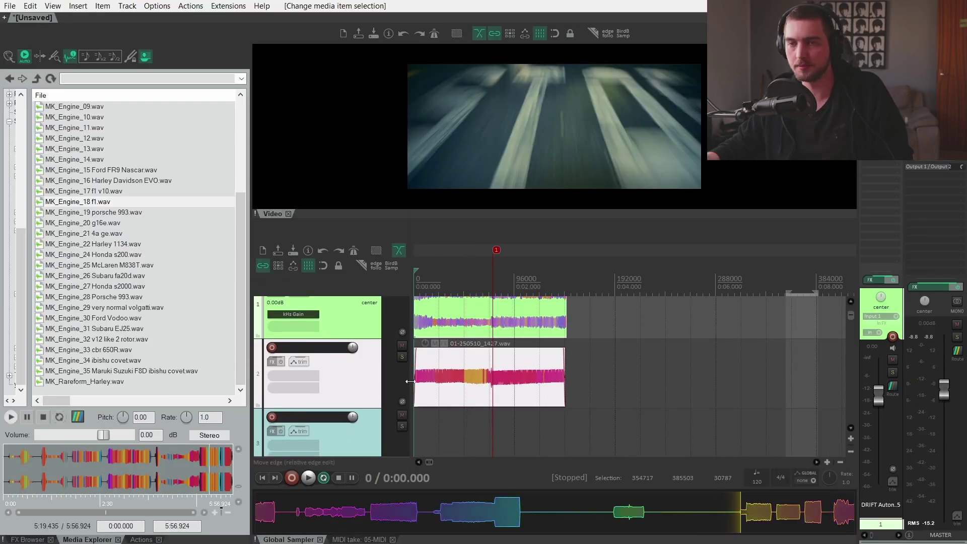
pyautogui.press('f')
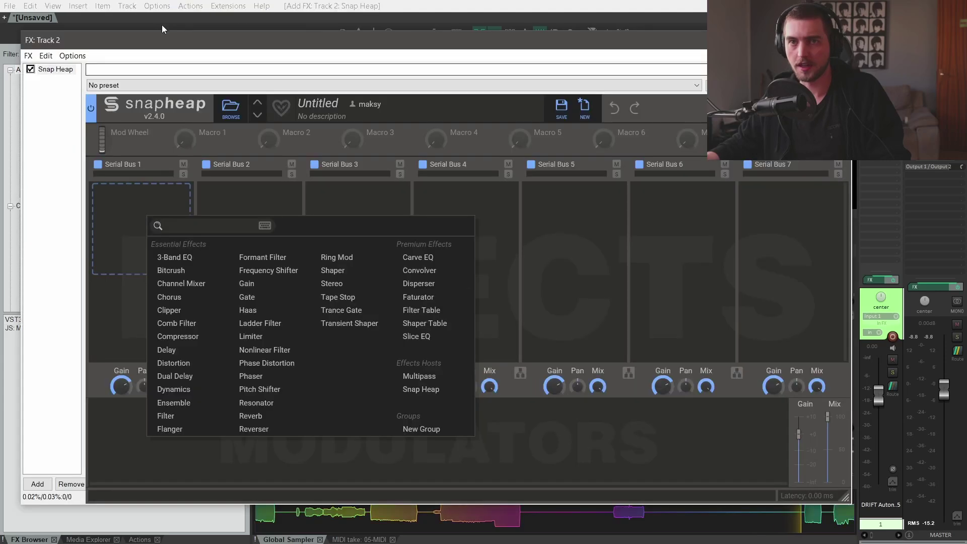
pyautogui.click(422, 270)
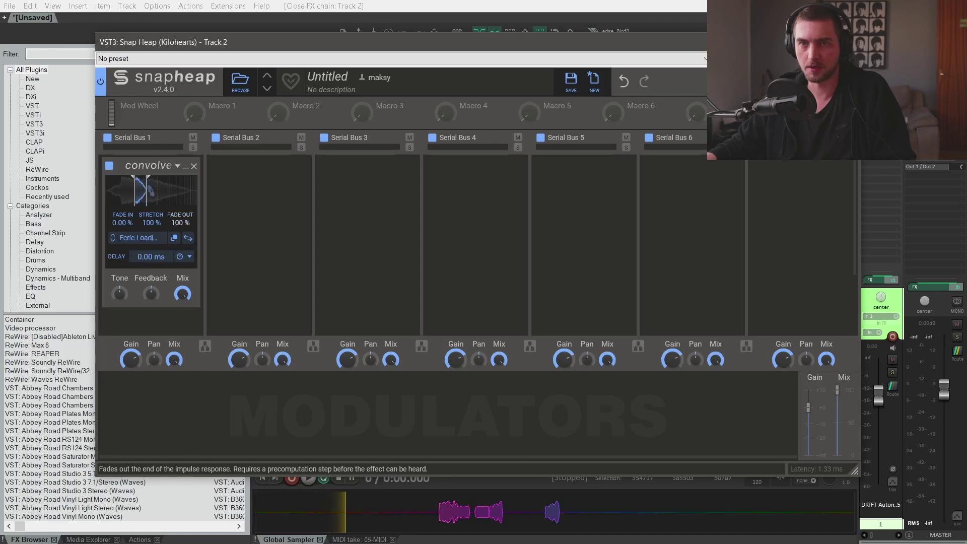
# Move the trimmed section of the Convolver's impulse response slightly later while playing back the engine sound
pyautogui.press('space')
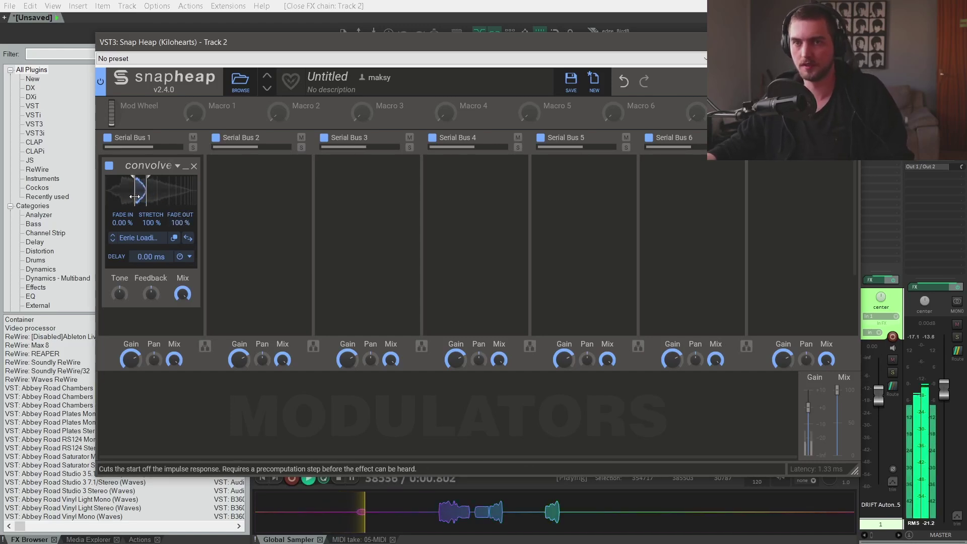
pyautogui.moveTo(138, 197); pyautogui.dragTo(144, 196)
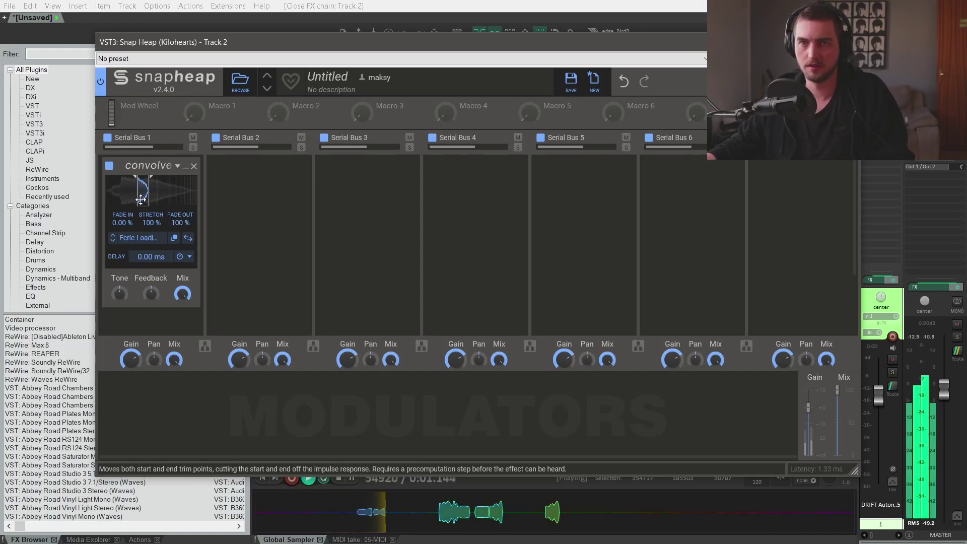
pyautogui.press('space')
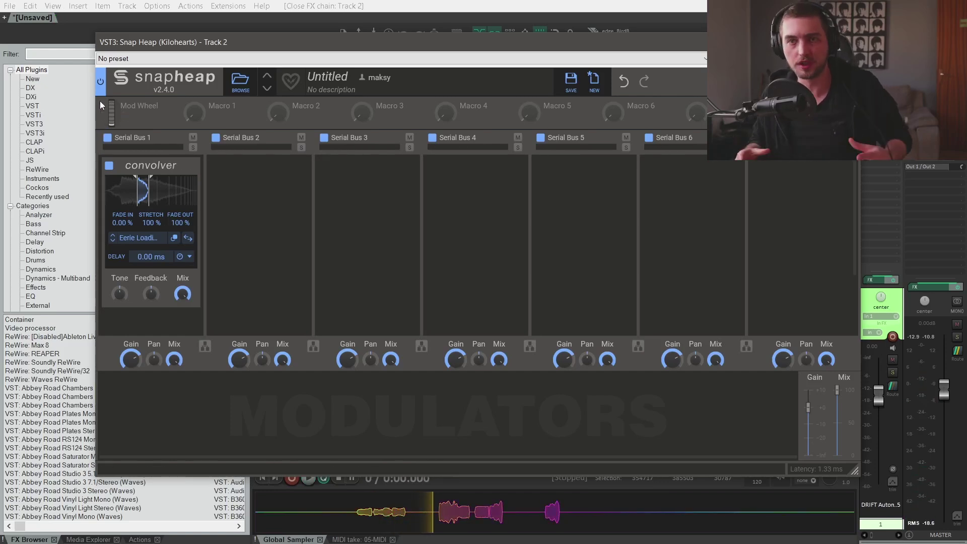
# Switch to Chrome, look over the Revvolution engine bank's product page, and return to the Phase Plant vehicle engine synthesis video
pyautogui.hotkey('alt', 'Tab')
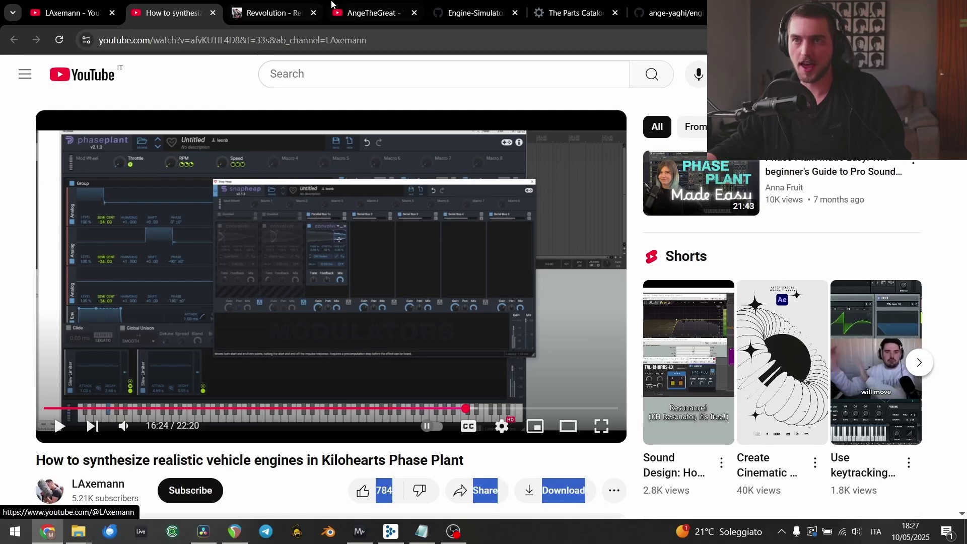
pyautogui.click(270, 12)
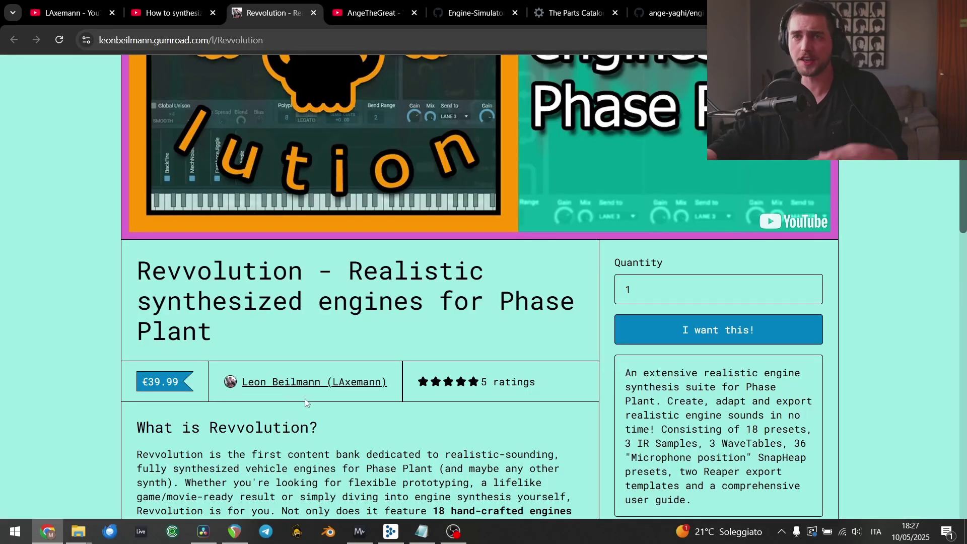
pyautogui.scroll(5, 332, 362)
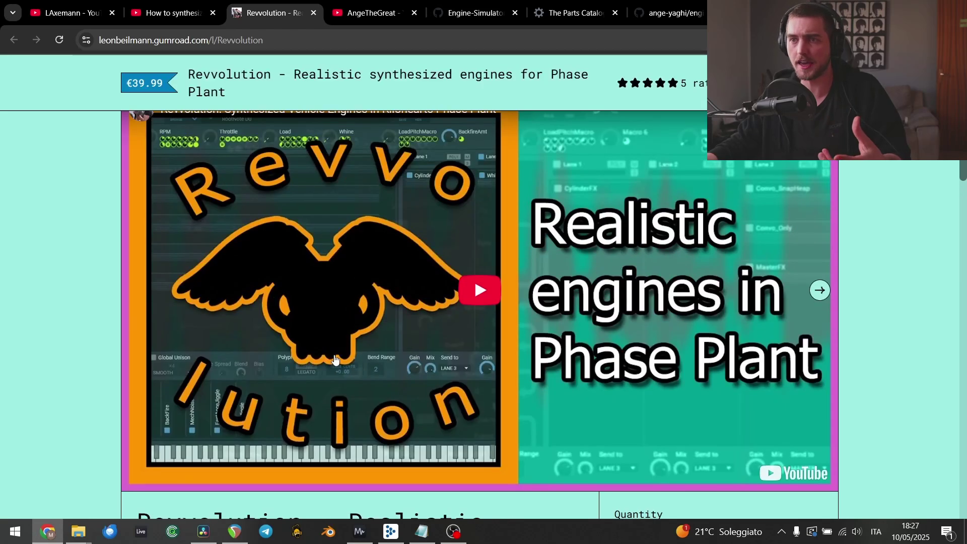
pyautogui.hotkey('ctrl', 'shift', 'Tab')
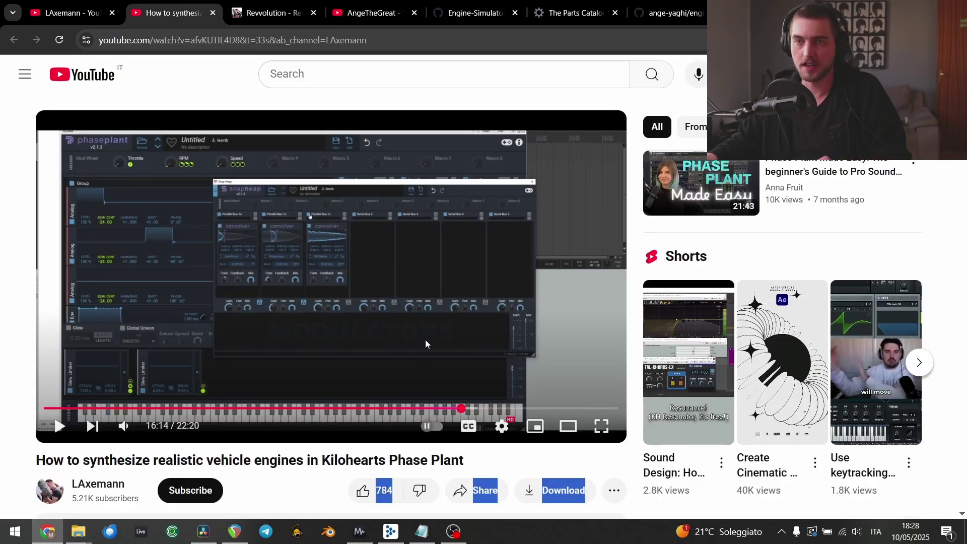
# Examine the parallel Convolver chain in the Phase Plant engine video at full screen, and return to REAPER
pyautogui.doubleClick(426, 340)
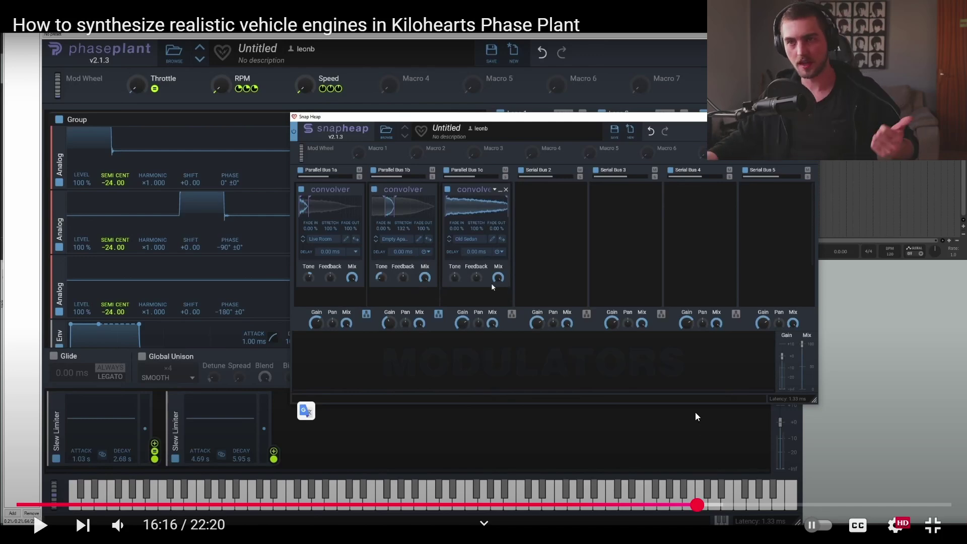
pyautogui.doubleClick(603, 393)
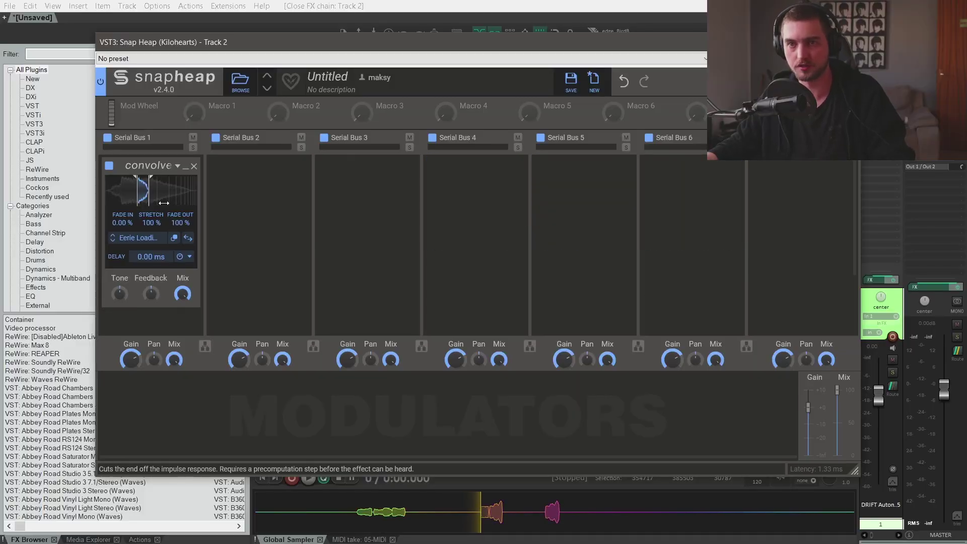
# Turn Snap Heap's first serial bus into a parallel pair and add a second Convolver to Parallel Bus 1b
pyautogui.click(204, 347)
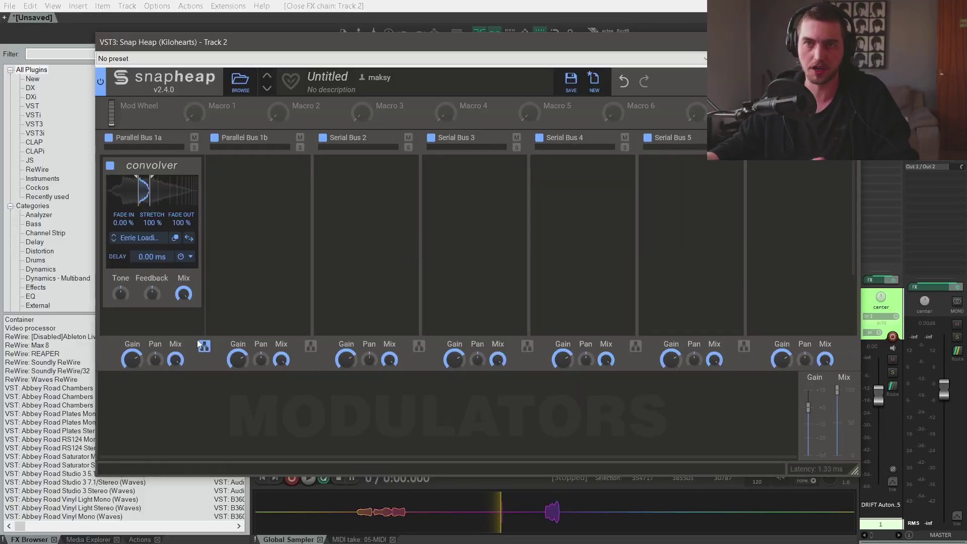
pyautogui.click(237, 213)
pyautogui.click(520, 279)
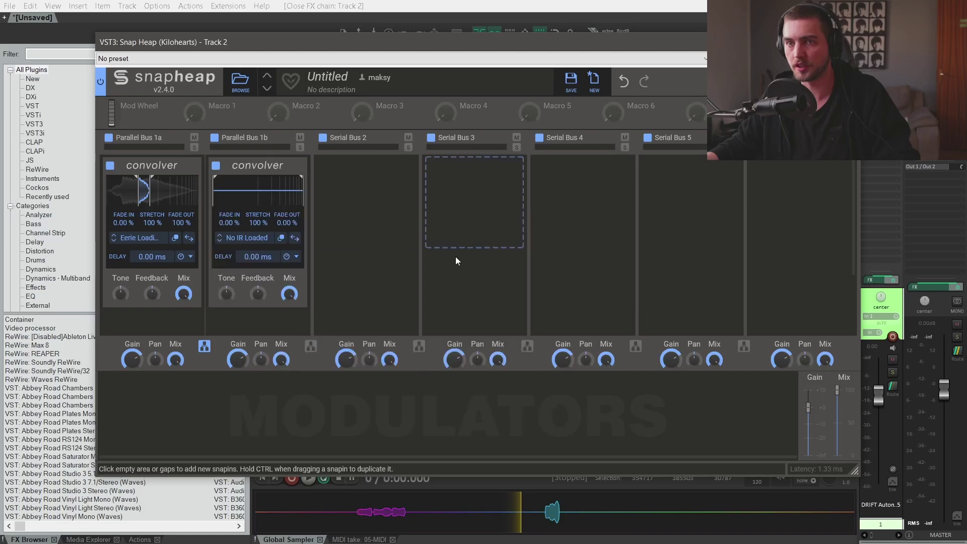
# Load the Terry's War... impulse response into the second Convolver and trim it to its opening section with a 100 % fade out
pyautogui.click(250, 238)
pyautogui.scroll(-5, 494, 400)
pyautogui.doubleClick(494, 400)
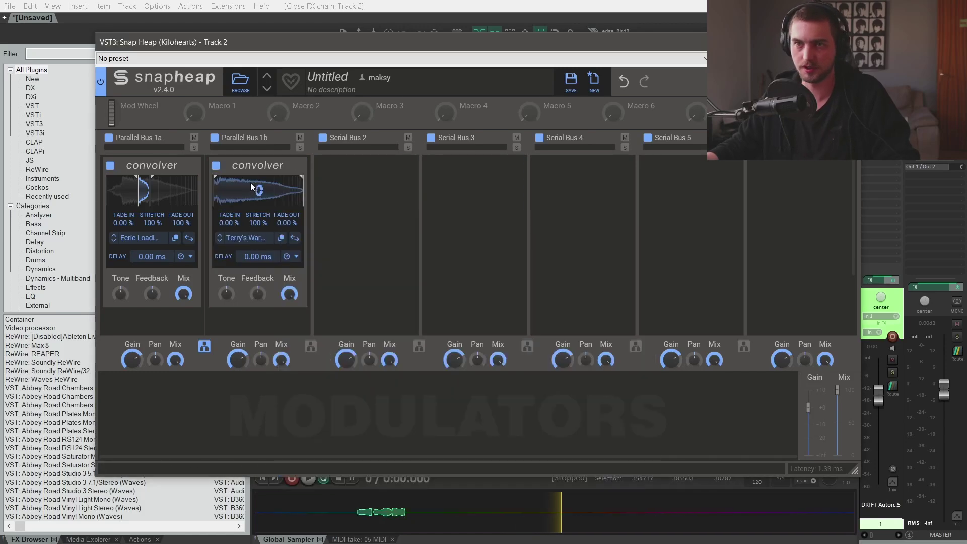
# Play the engine sound with Snap Heap bypassed and enabled to compare the dry and convolved versions
pyautogui.click(101, 87)
pyautogui.press('space')
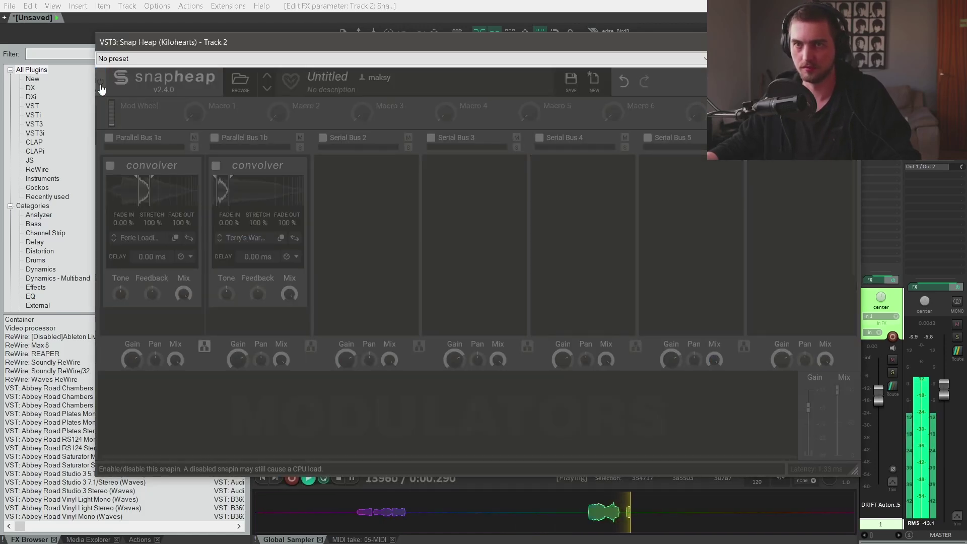
pyautogui.click(101, 86)
pyautogui.press('space')
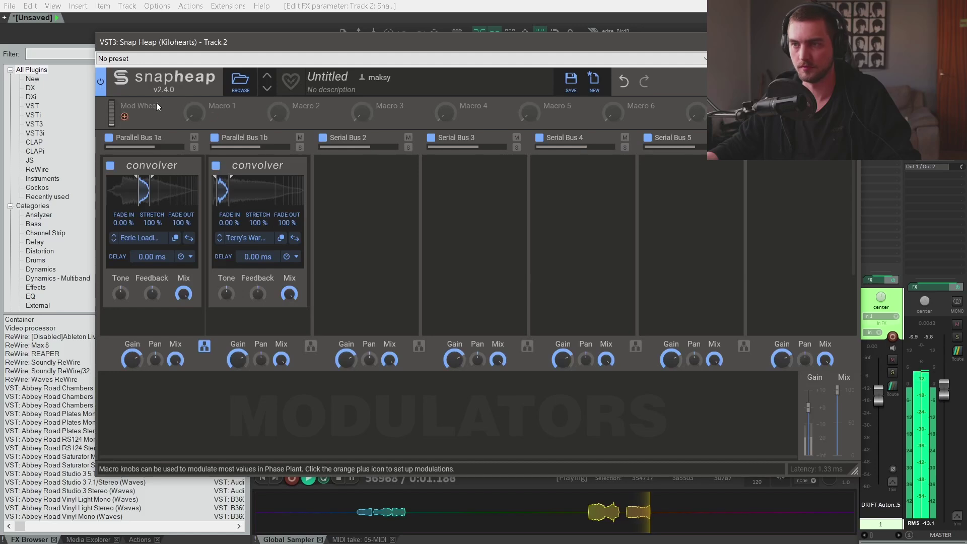
pyautogui.press('space')
# Audition the first Convolver alone in serial routing against the dry sound, and restore the second Convolver and the parallel routing
pyautogui.click(214, 137)
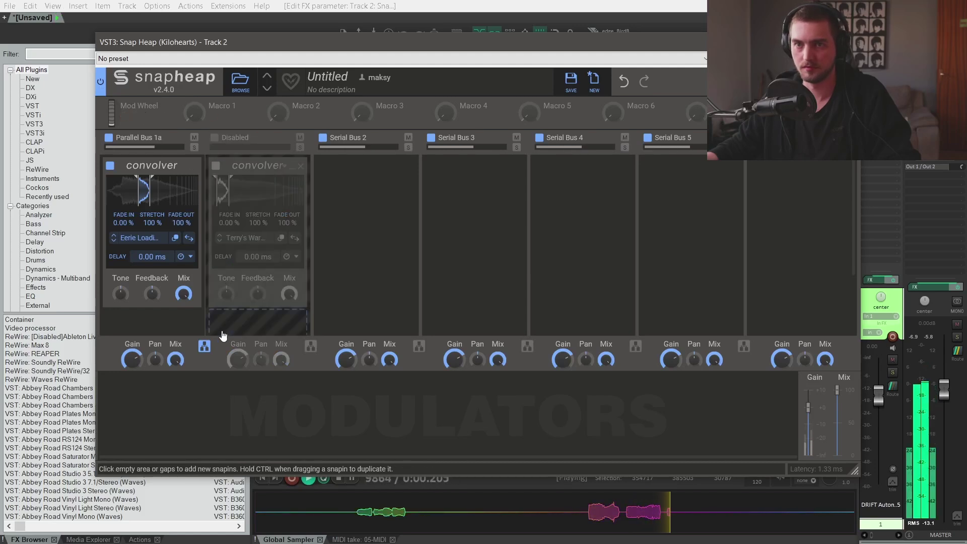
pyautogui.click(204, 345)
pyautogui.press('space')
pyautogui.click(102, 83)
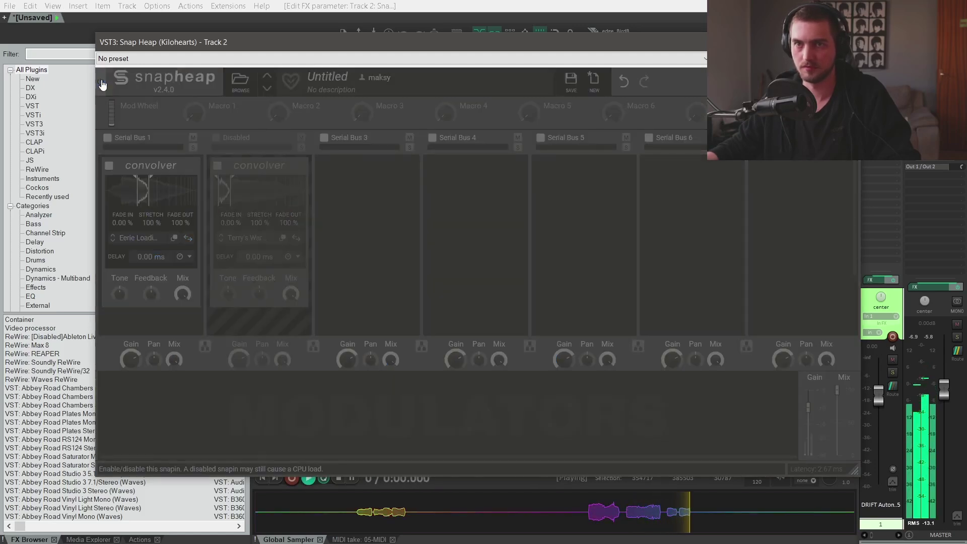
pyautogui.click(102, 83)
pyautogui.click(215, 138)
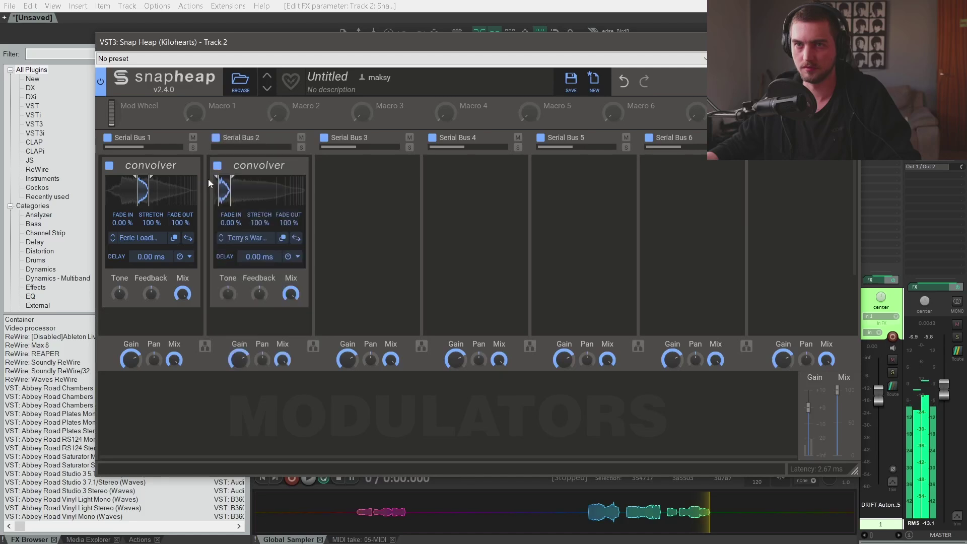
pyautogui.click(204, 345)
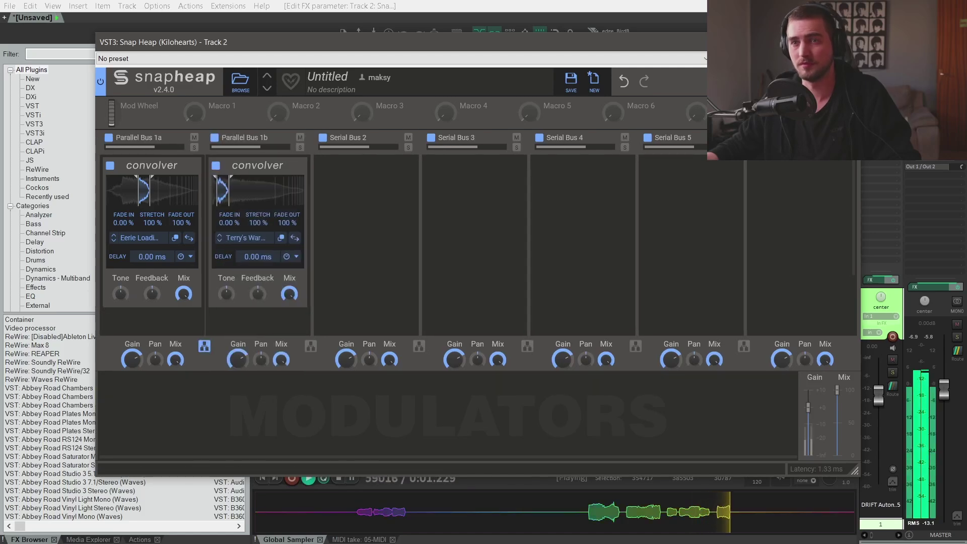
pyautogui.press('space')
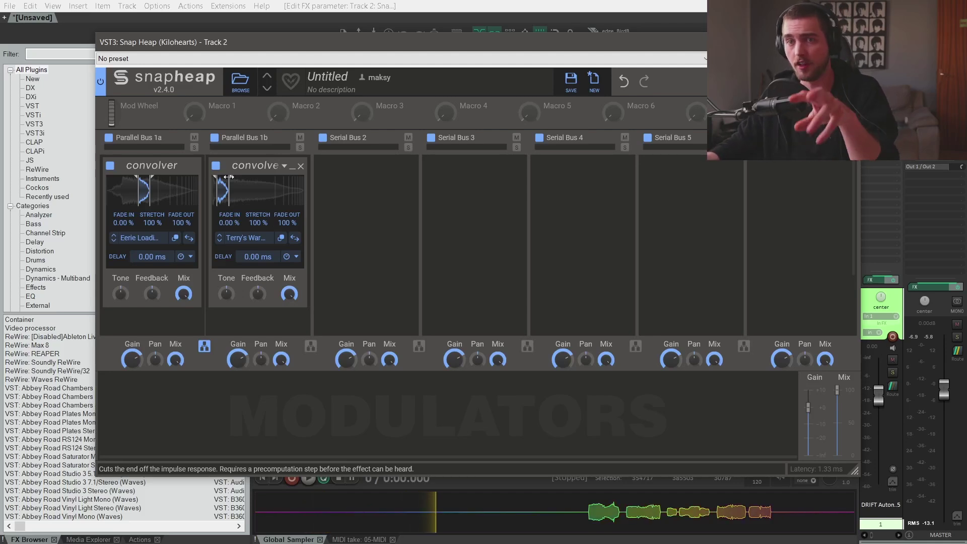
# Add a Shaper Table to Serial Bus 2 and raise its Smooth amount to 13 %
pyautogui.click(346, 194)
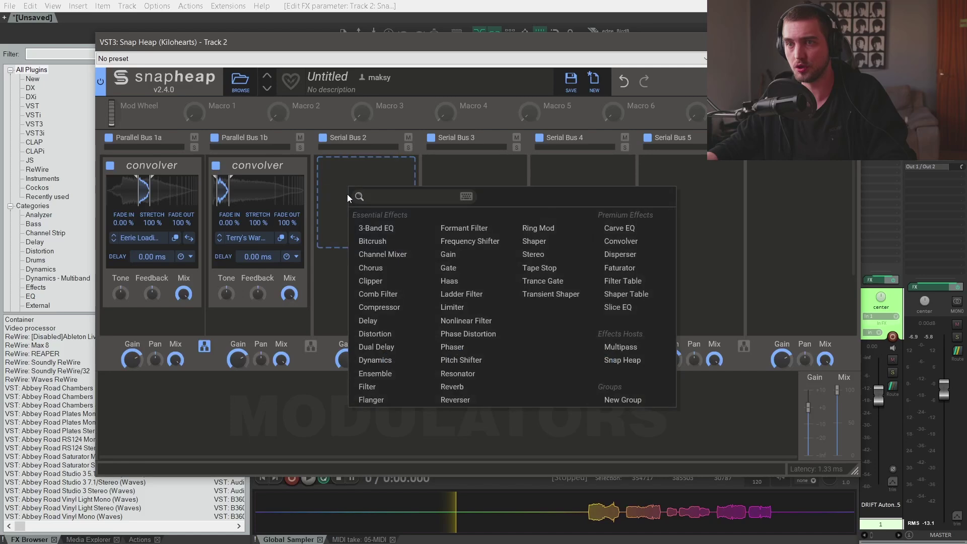
pyautogui.click(626, 293)
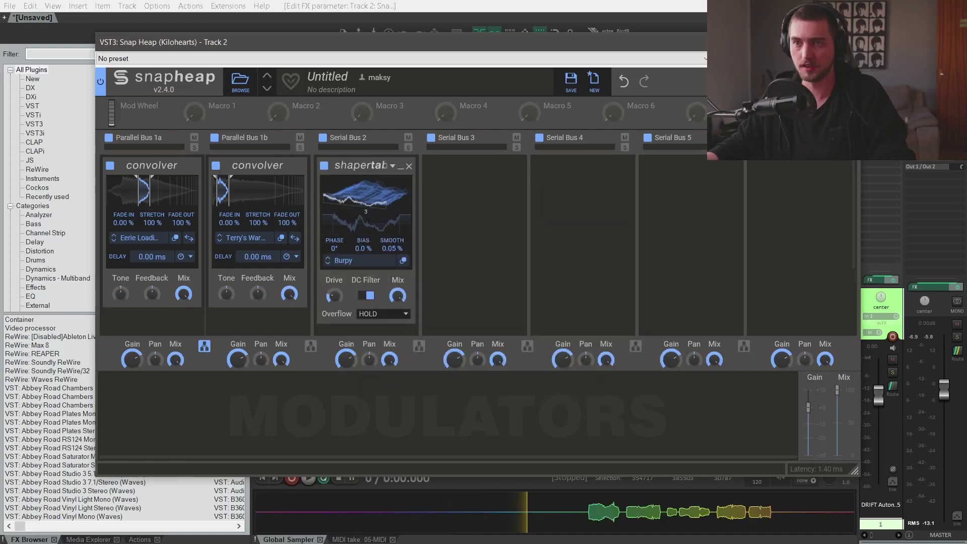
pyautogui.moveTo(394, 249); pyautogui.dragTo(395, 234)
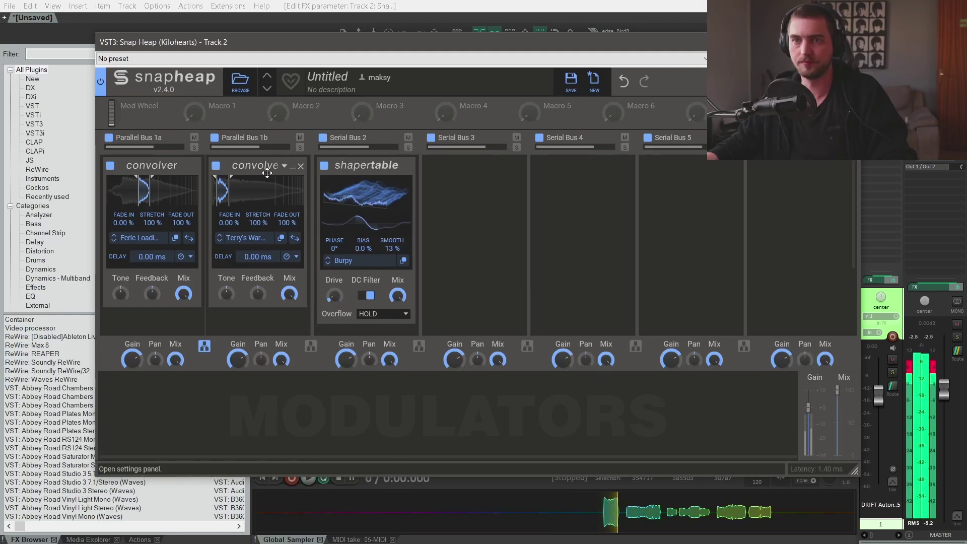
# Rearrange the chain serially as Terry's War... Convolver, Shaper Table and Eerie Loadi... Convolver on buses 1, 2 and 4, and play it
pyautogui.moveTo(152, 166); pyautogui.dragTo(473, 171)
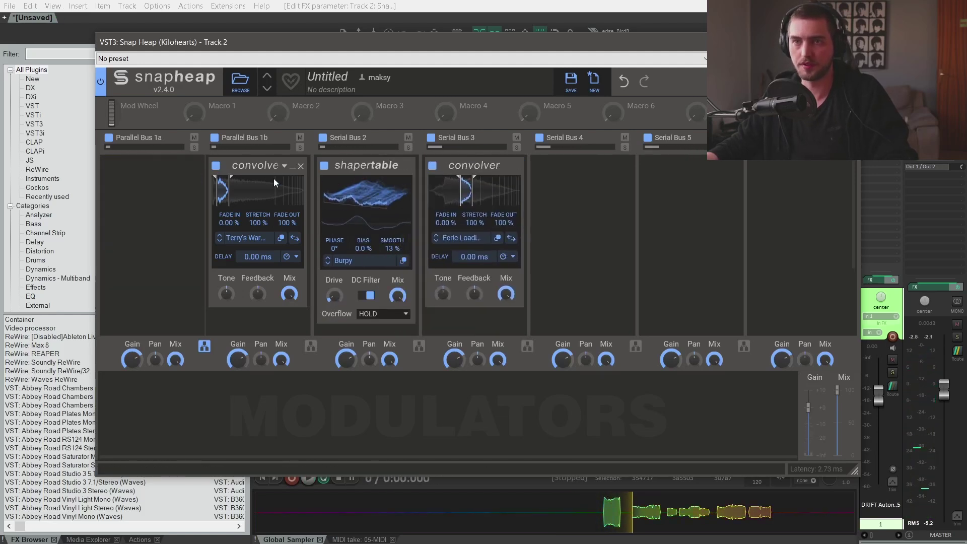
pyautogui.click(204, 346)
pyautogui.moveTo(238, 164); pyautogui.dragTo(151, 169)
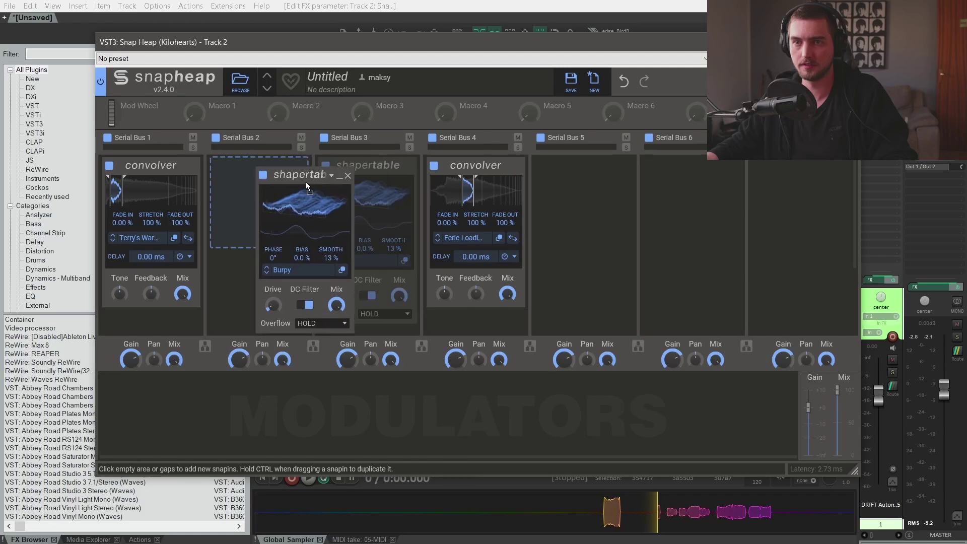
pyautogui.moveTo(307, 186); pyautogui.dragTo(302, 187)
pyautogui.press('space')
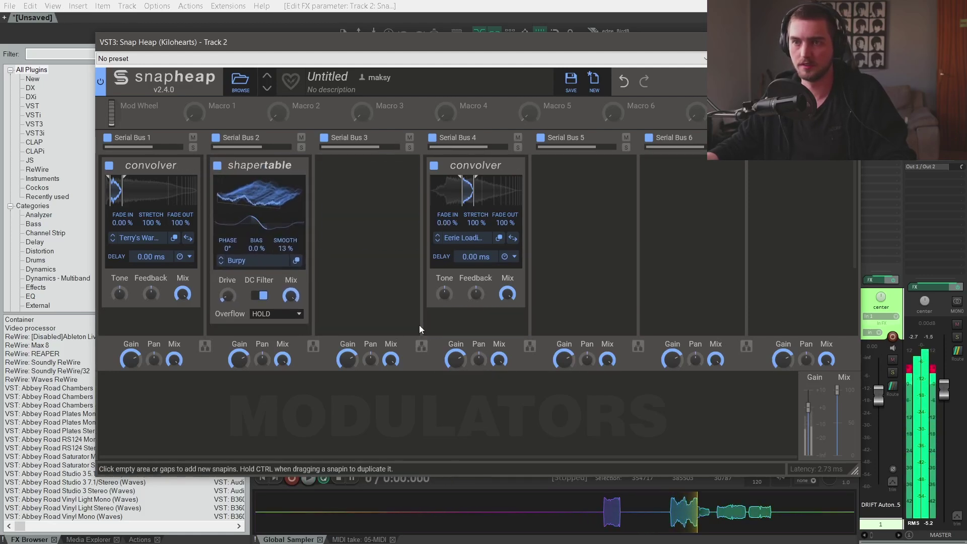
# Make buses 3 and 4 a parallel pair and lower Parallel Bus 3b's gain to -9.87 dB during playback
pyautogui.click(421, 346)
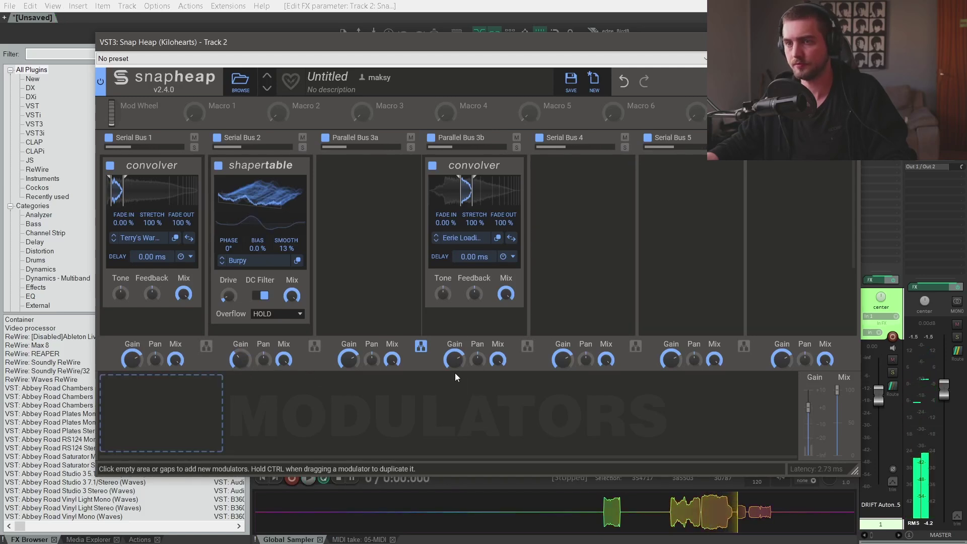
pyautogui.press('space')
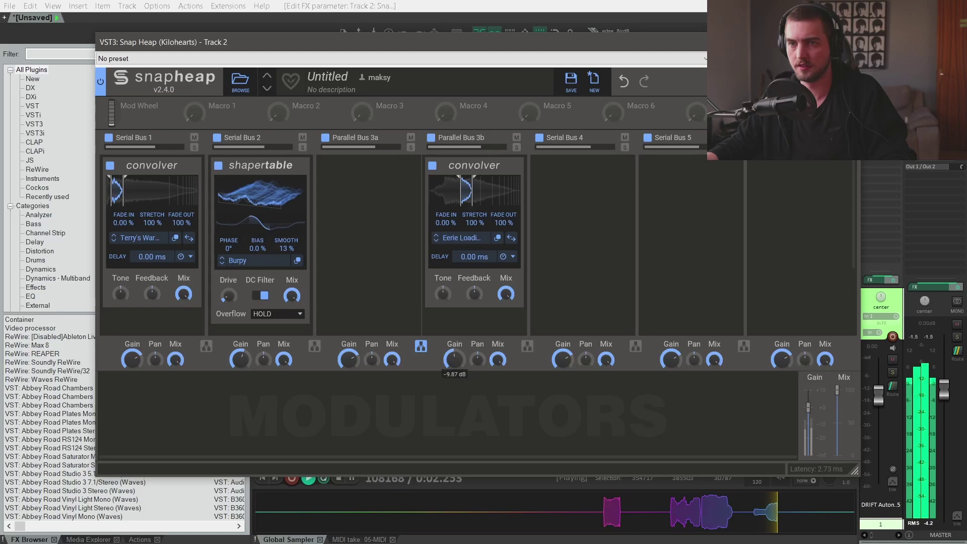
# Compare the sound with Snap Heap bypassed, and add a Filter with a high-frequency peak cut to Parallel Bus 3a
pyautogui.click(99, 85)
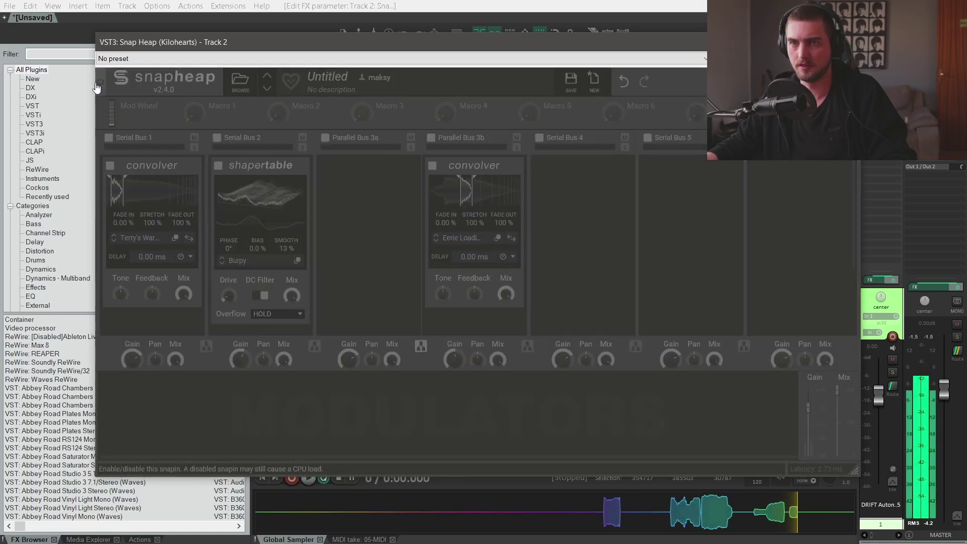
pyautogui.click(97, 84)
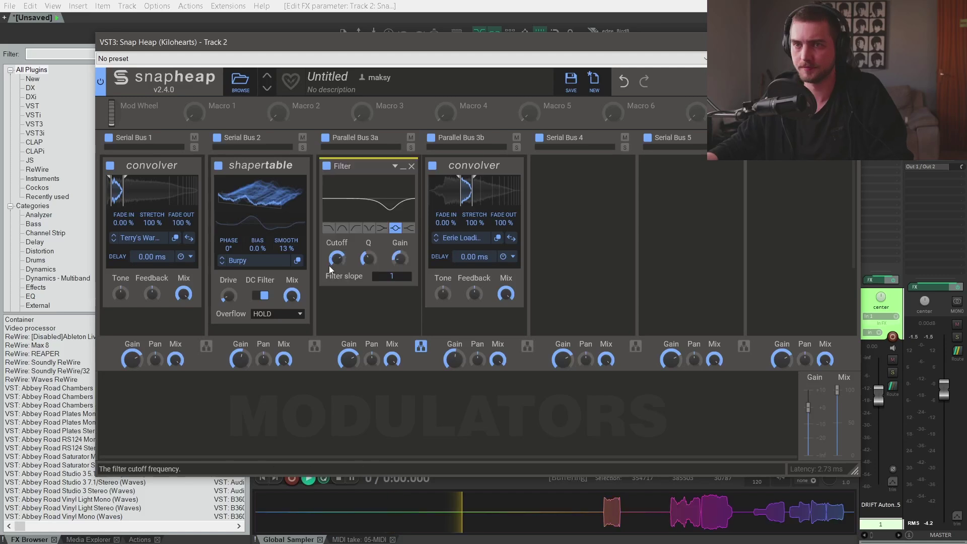
pyautogui.press('space')
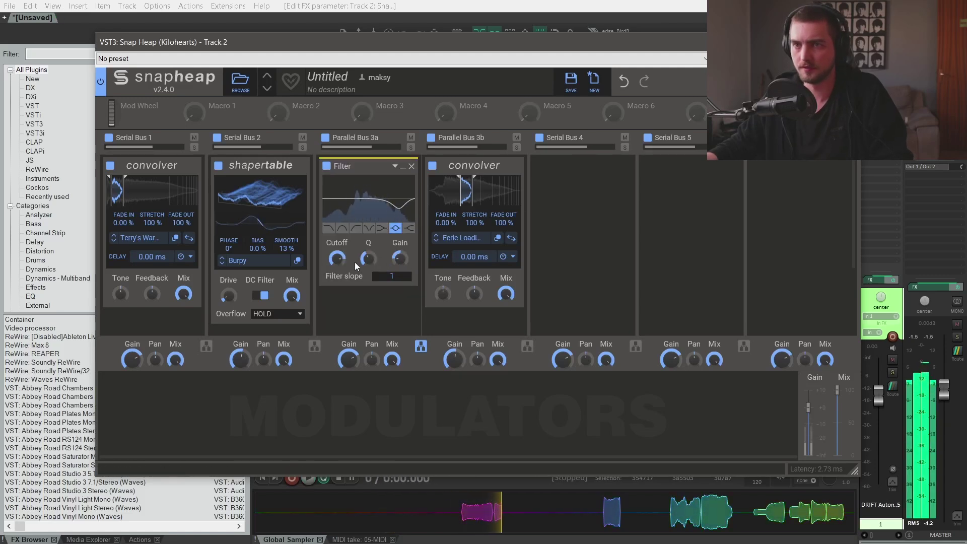
# Move the Terry's War... Convolver to Serial Bus 4 and the Eerie Loadi... one to Serial Bus 1, and shorten the former's trimmed impulse slightly
pyautogui.moveTo(151, 165); pyautogui.dragTo(584, 179)
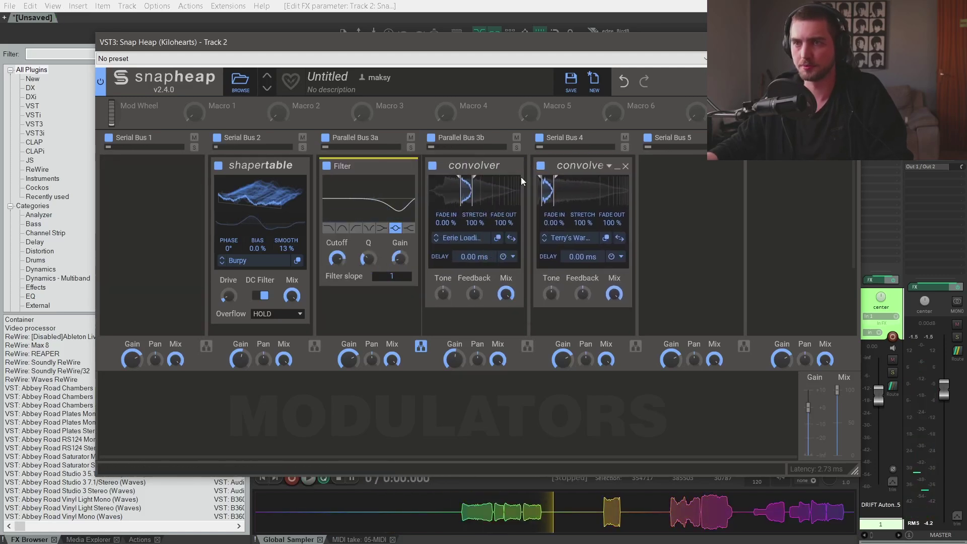
pyautogui.moveTo(466, 166); pyautogui.dragTo(161, 184)
pyautogui.press('space')
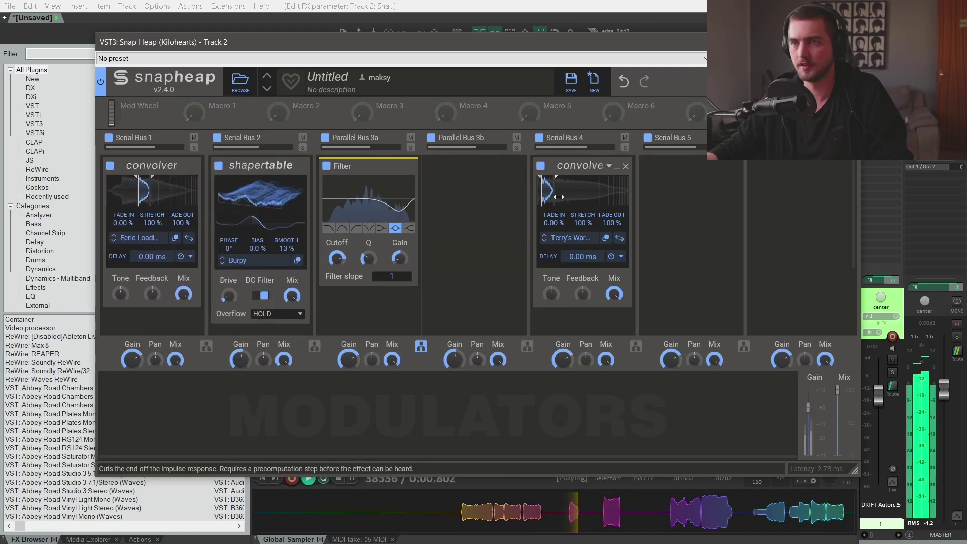
pyautogui.moveTo(552, 198); pyautogui.dragTo(551, 202)
pyautogui.press('space')
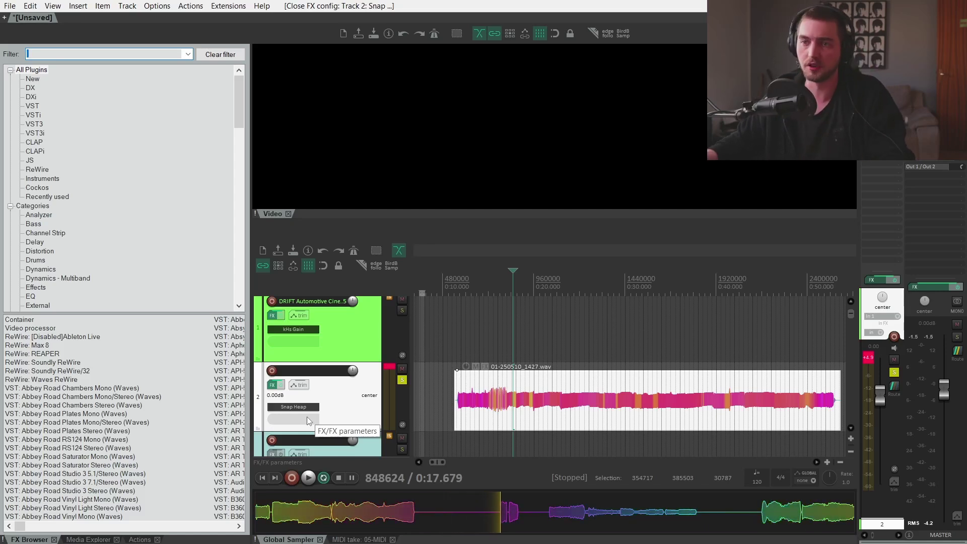
# Solo track 7, the processed MK_Engine_28 Porsche 993 track, and listen to it
pyautogui.scroll(-10, 524, 401)
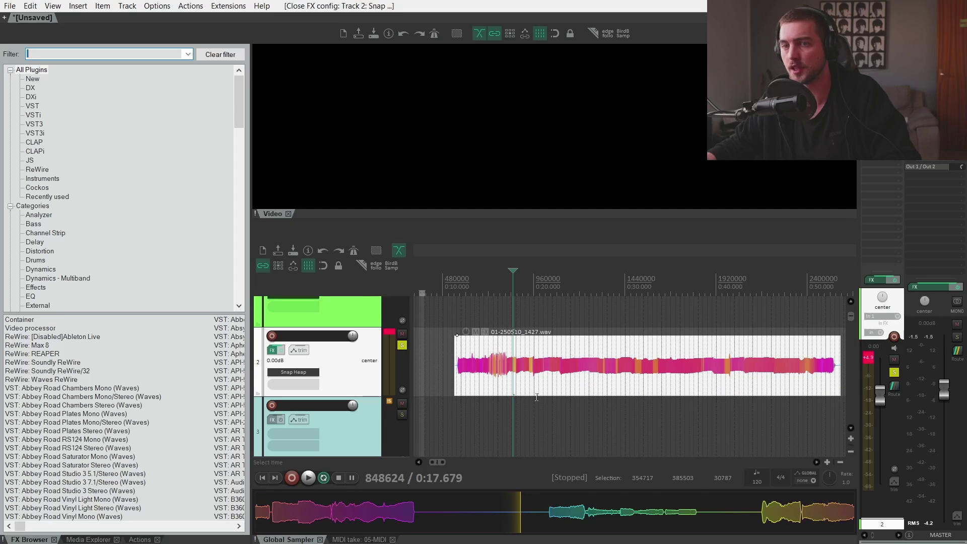
pyautogui.scroll(5, 460, 356)
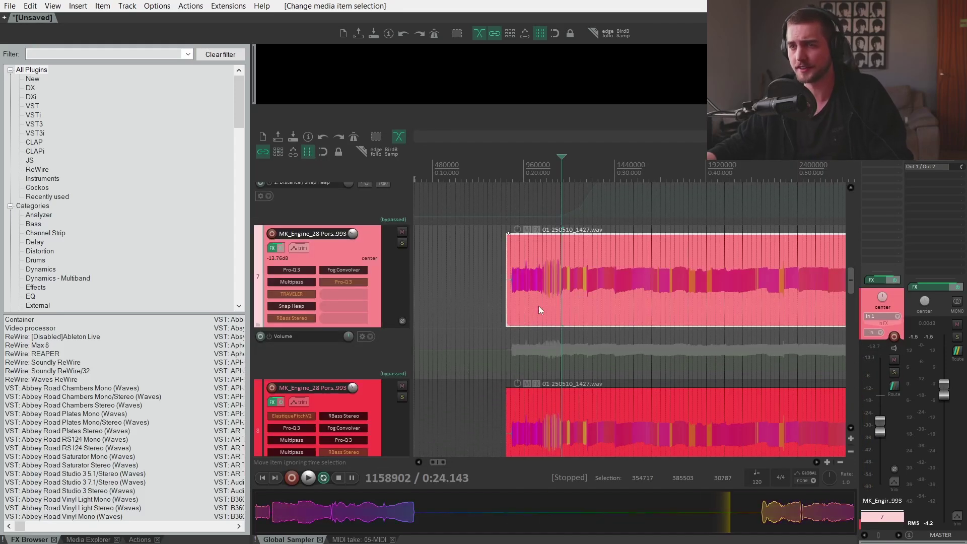
pyautogui.scroll(10, 570, 305)
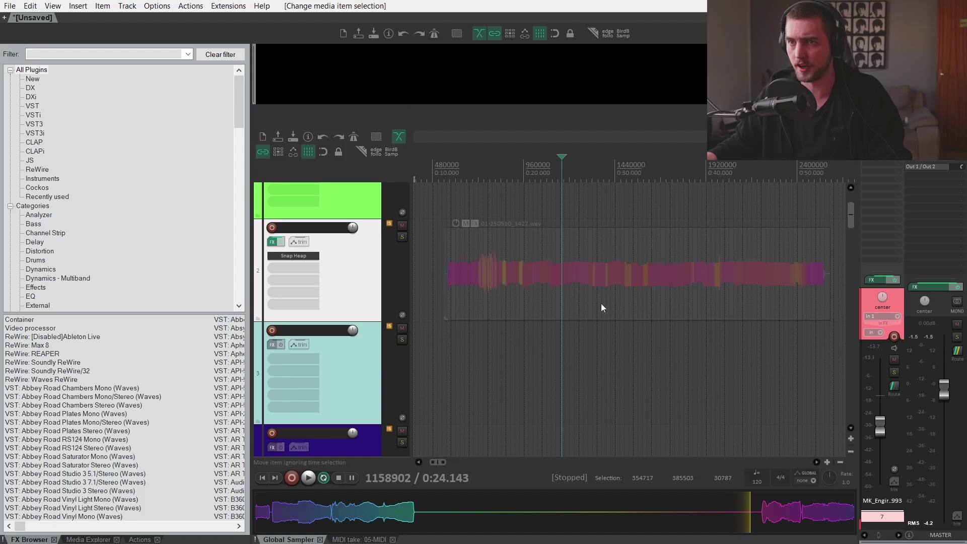
pyautogui.scroll(-10, 600, 303)
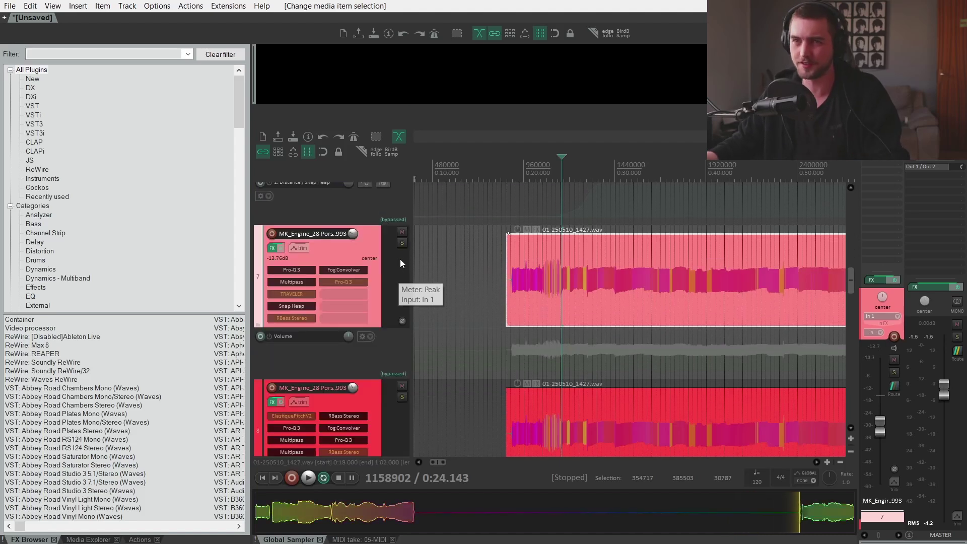
pyautogui.click(401, 242)
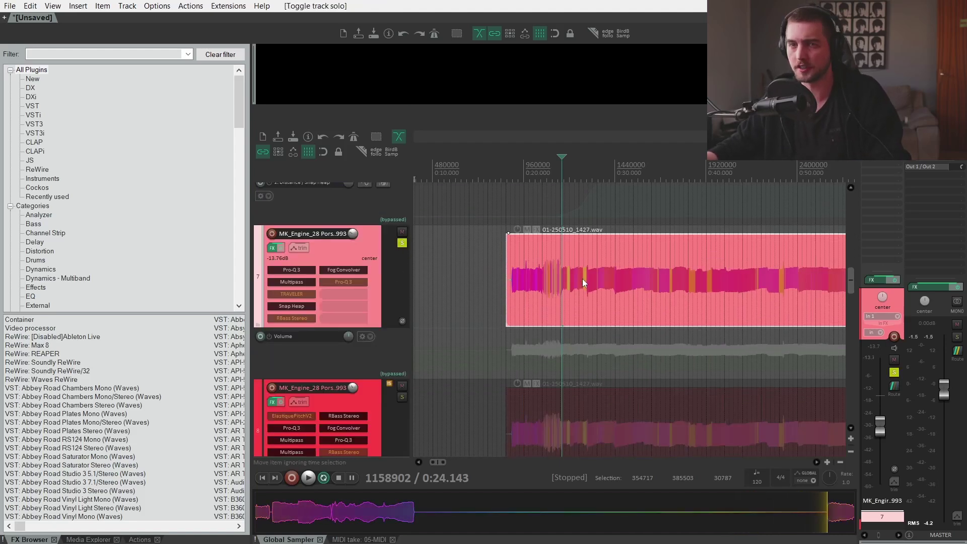
pyautogui.press('space')
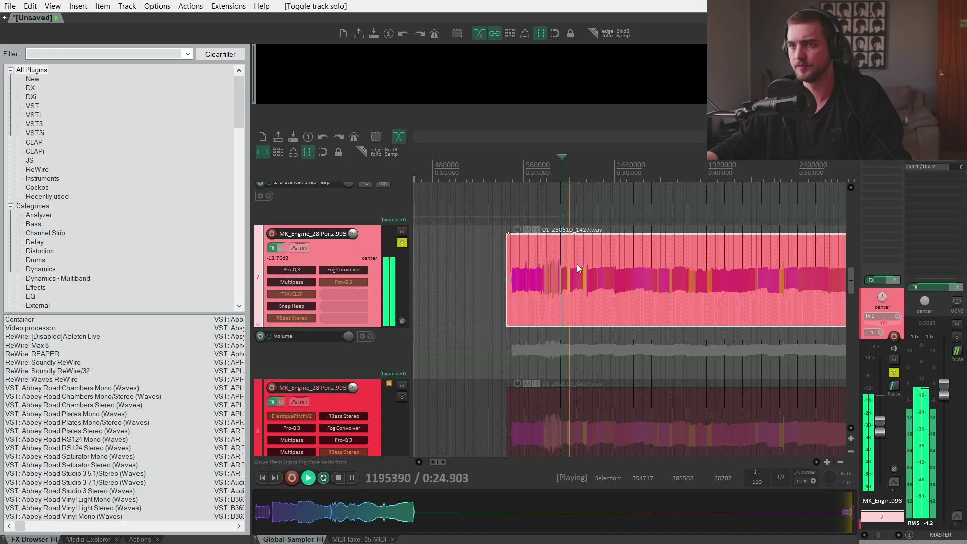
pyautogui.scroll(5, 568, 358)
pyautogui.scroll(-2, 562, 366)
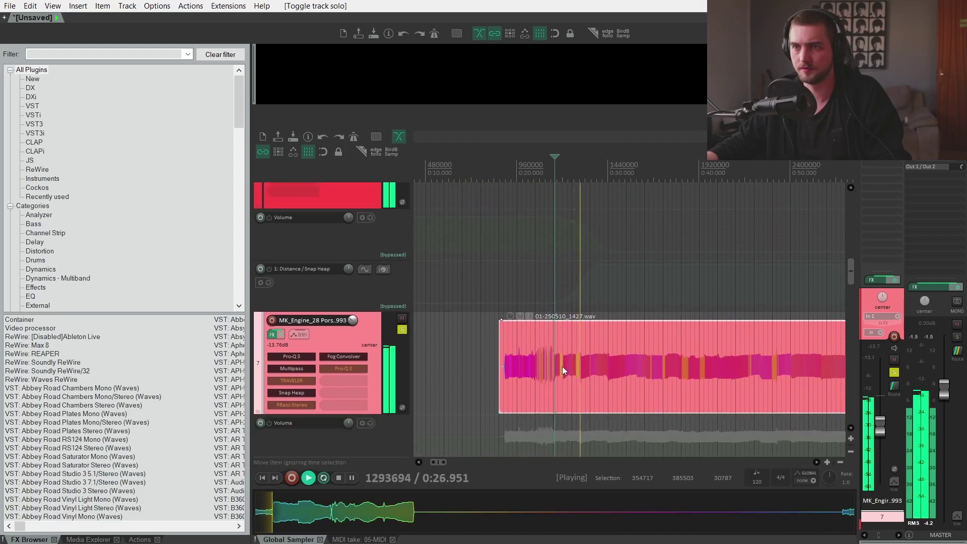
pyautogui.moveTo(562, 367); pyautogui.dragTo(586, 340)
pyautogui.press('space')
# Open the first Pro-Q 3 on track 7 and inspect its EQ bands
pyautogui.click(882, 47)
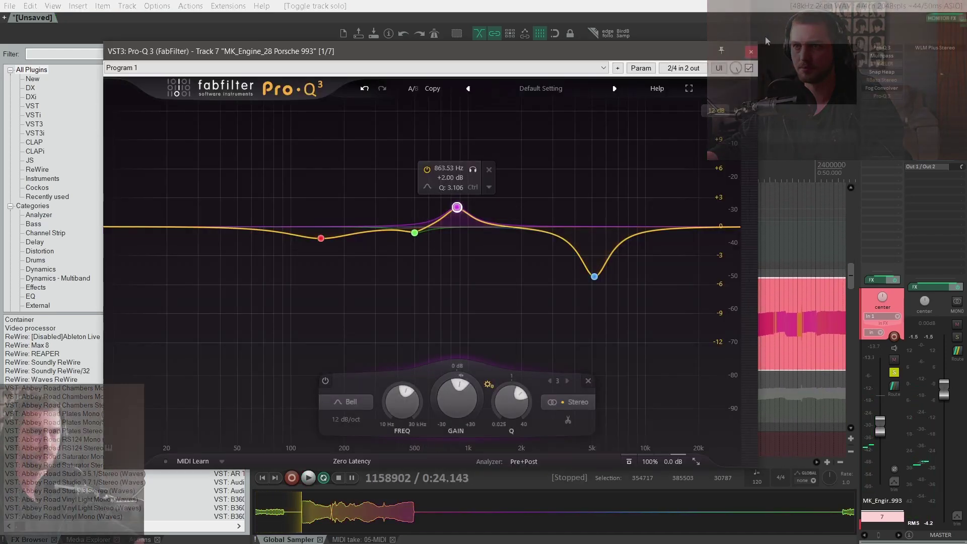
pyautogui.moveTo(584, 291)
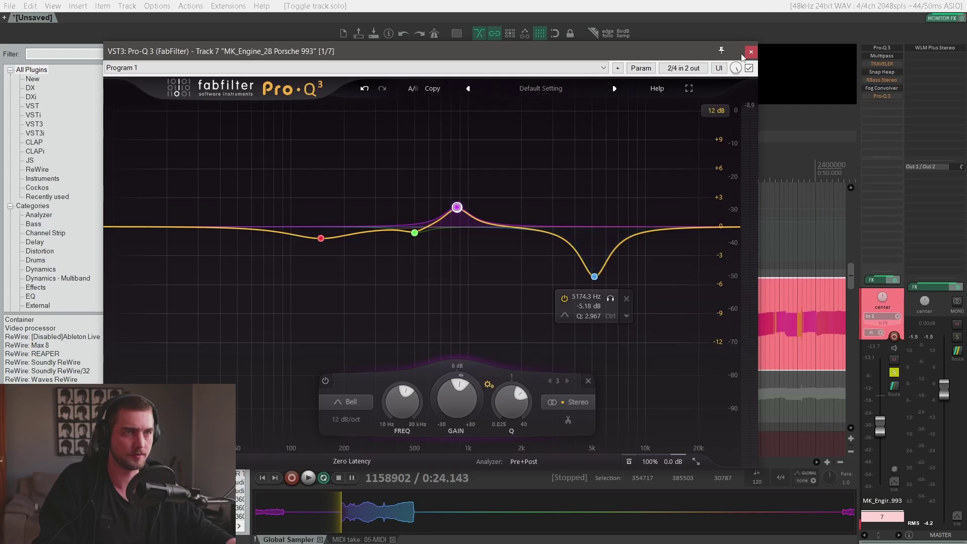
# Inspect the N.O.T.T. Multipass and the bus chains of the Outside car 2 Snap Heap on track 7
pyautogui.click(750, 51)
pyautogui.click(886, 57)
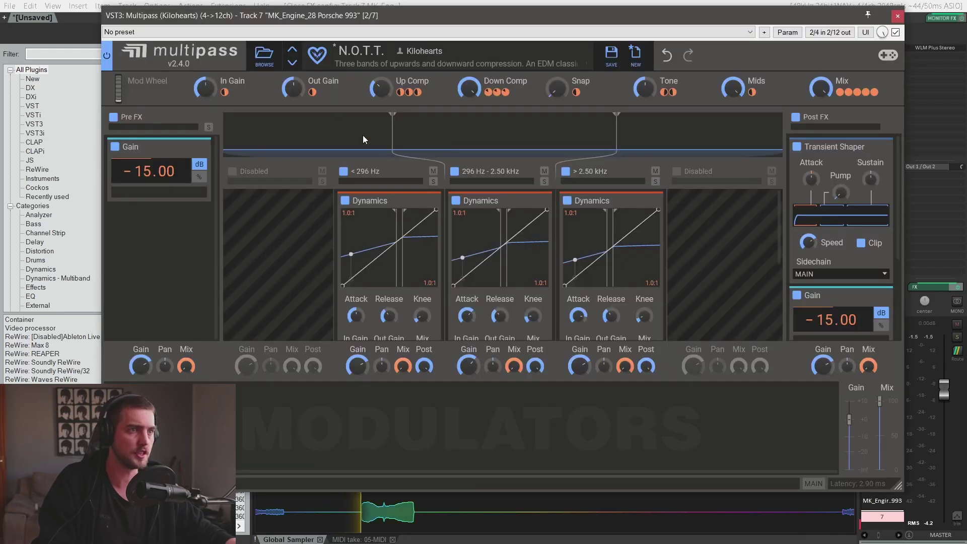
pyautogui.click(898, 16)
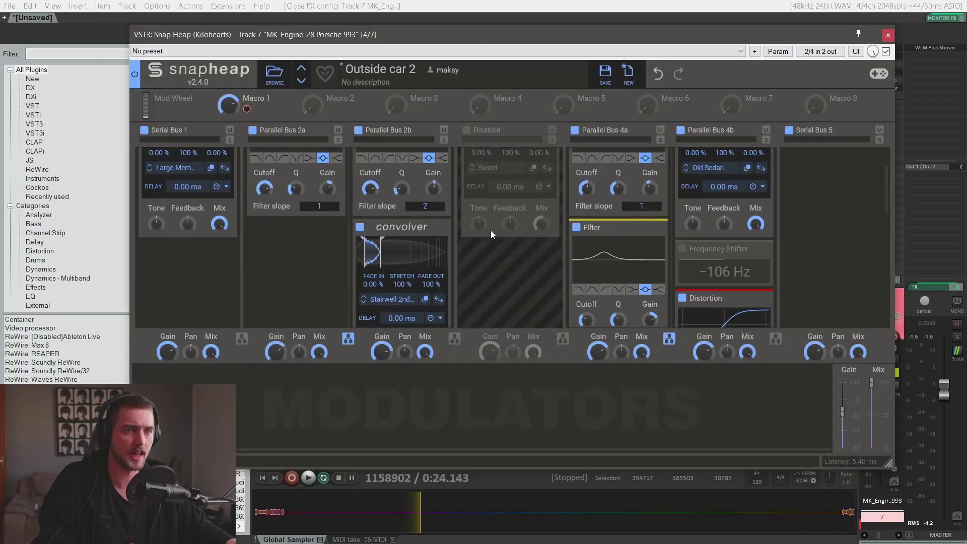
pyautogui.scroll(2, 497, 265)
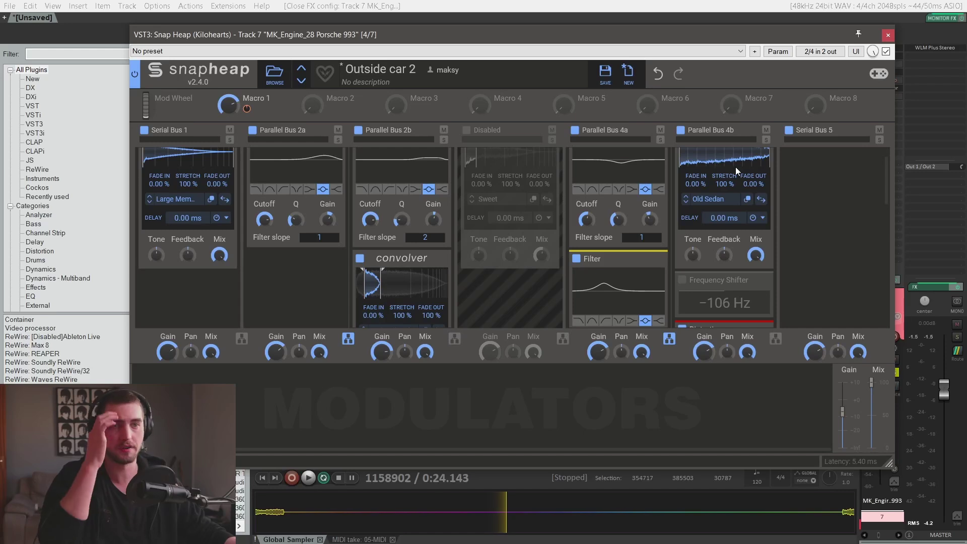
pyautogui.click(888, 35)
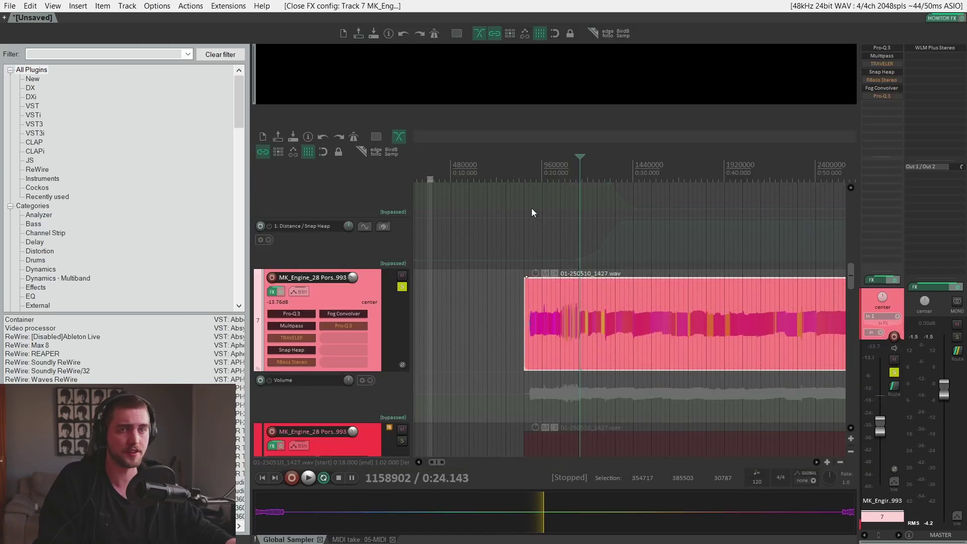
# Play track 7 with all effects bypassed and re-enable Pro-Q 3, Multipass, Snap Heap and Fog Convolver one by one to compare the sound
pyautogui.click(344, 313)
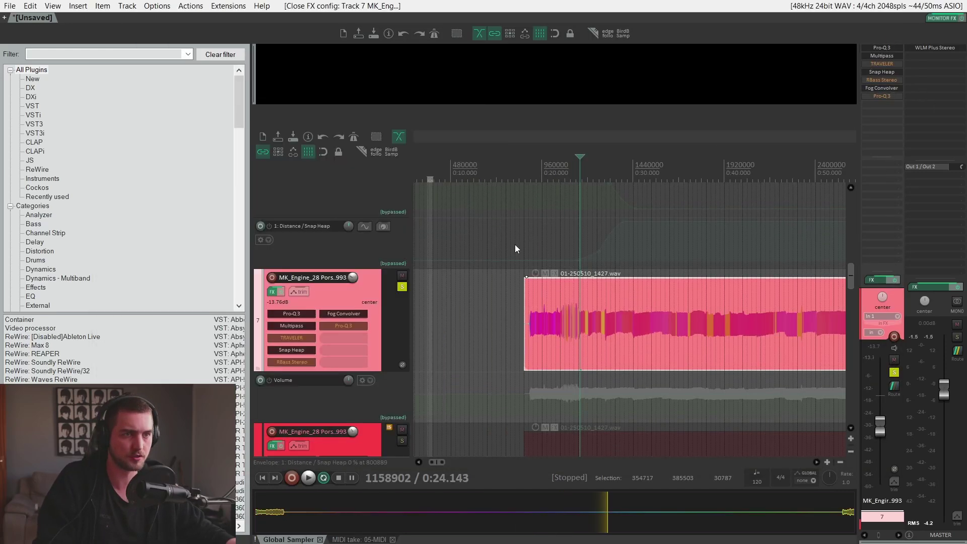
pyautogui.press('space')
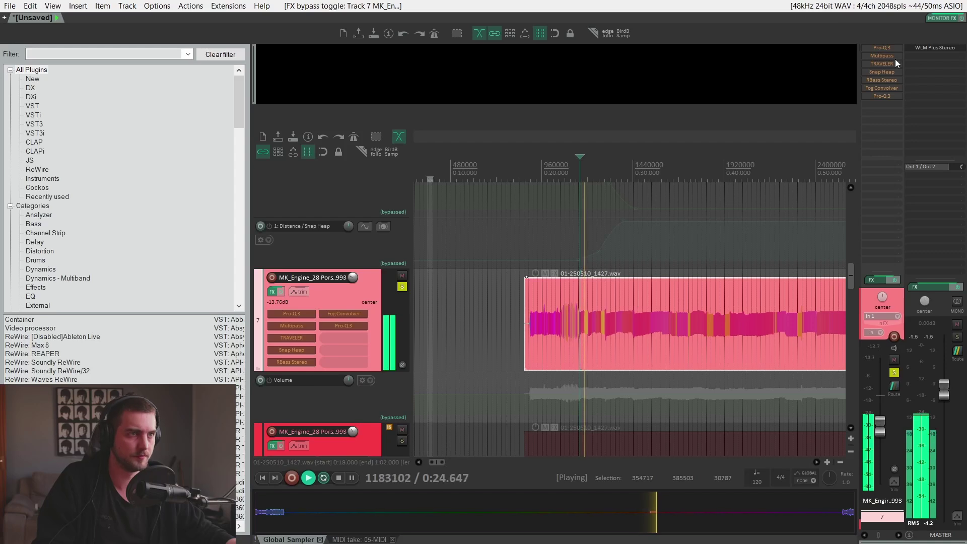
pyautogui.keyDown('shift'); pyautogui.click(886, 48); pyautogui.keyUp('shift')
pyautogui.keyDown('shift'); pyautogui.click(885, 56); pyautogui.keyUp('shift')
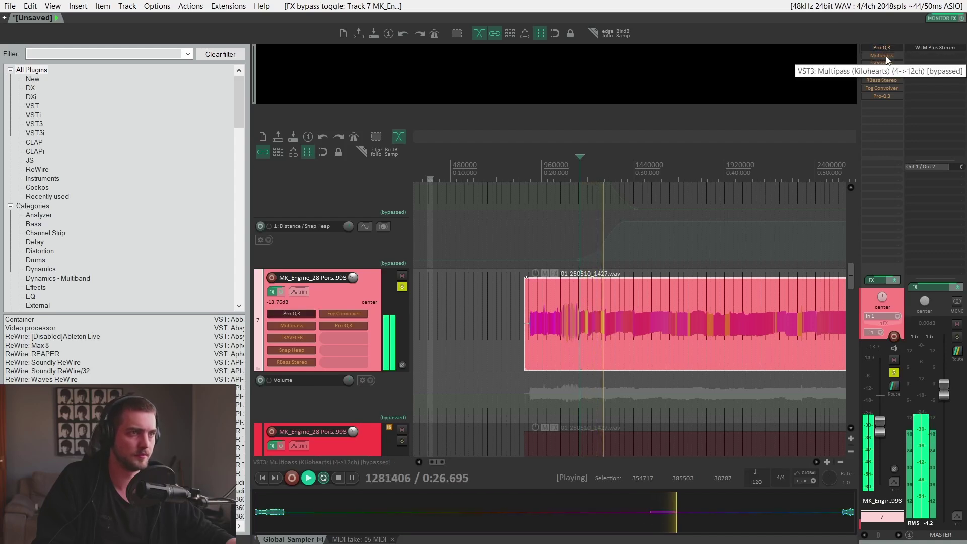
pyautogui.keyDown('shift'); pyautogui.click(885, 72); pyautogui.keyUp('shift')
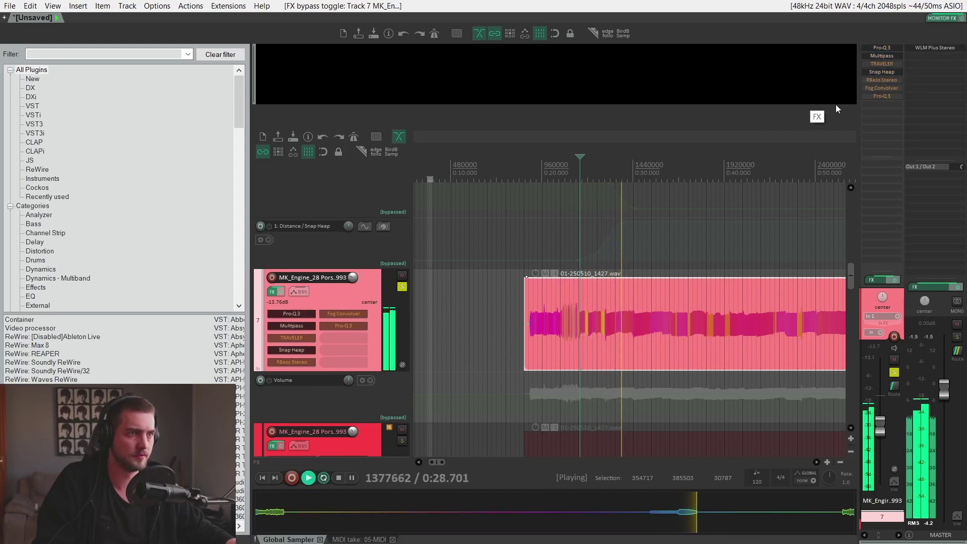
pyautogui.keyDown('shift'); pyautogui.click(880, 88); pyautogui.keyUp('shift')
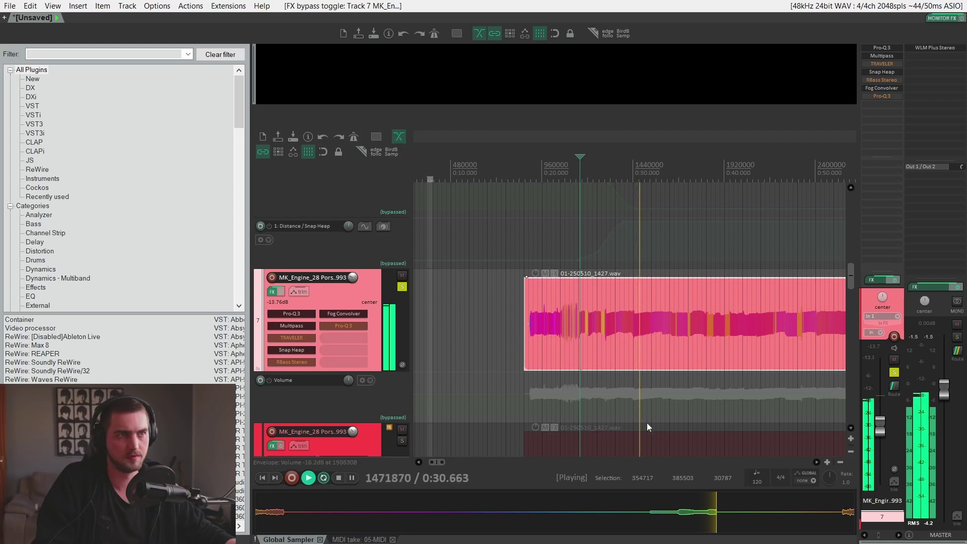
pyautogui.moveTo(641, 424); pyautogui.dragTo(649, 285)
pyautogui.press('space')
# Switch the solo from track 7 to track 8 and inspect the EQ bands of its first Pro-Q 3
pyautogui.press('F6')
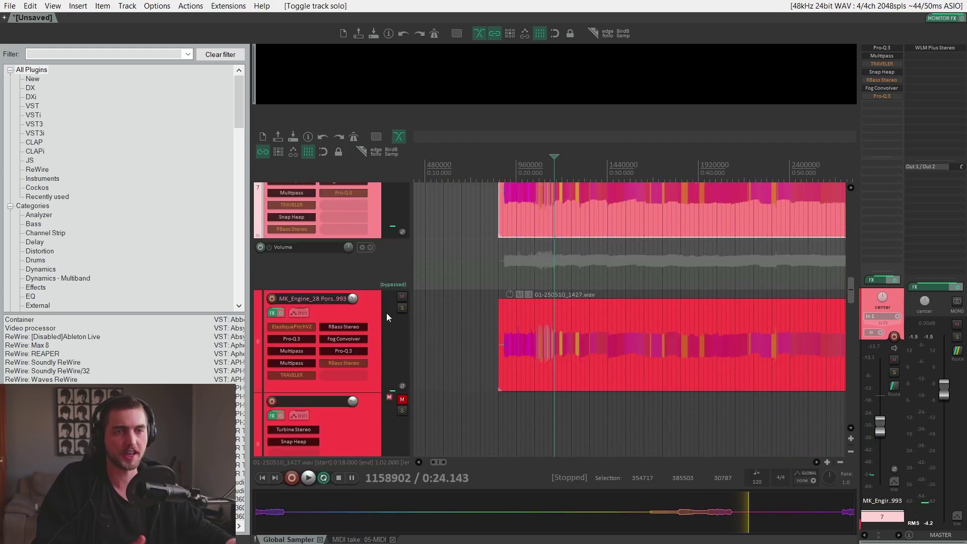
pyautogui.click(401, 307)
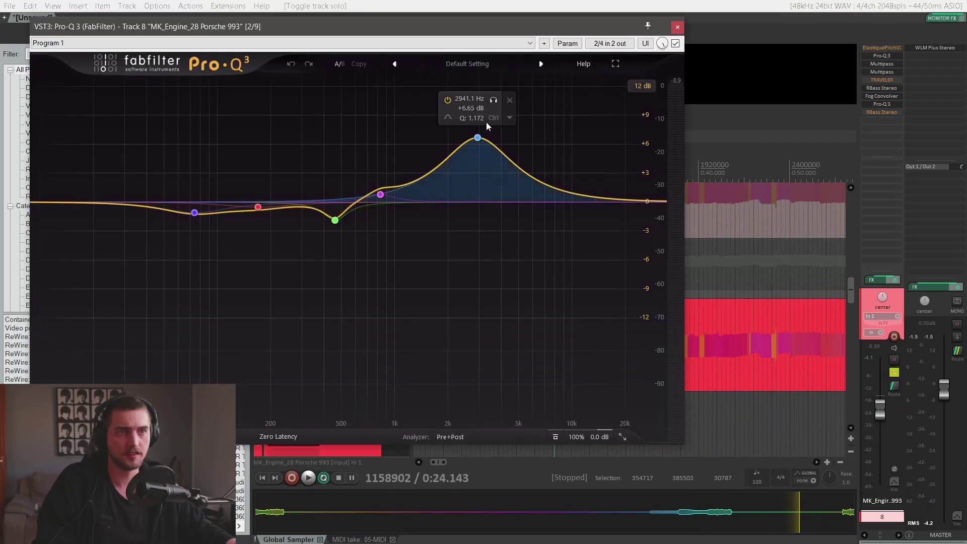
pyautogui.click(678, 27)
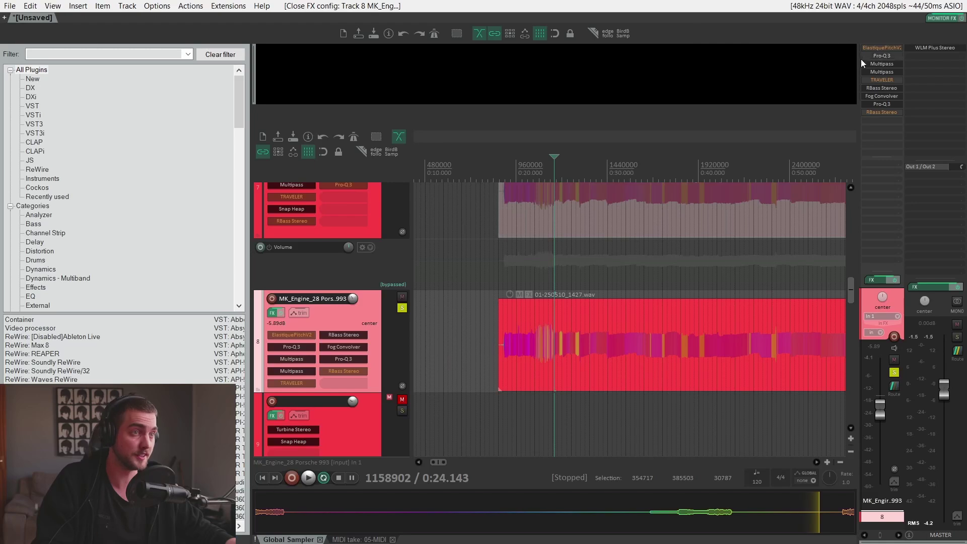
# Inspect the Airitizer Multipass on track 8, including the distortion settings in its frequency bands
pyautogui.click(887, 65)
pyautogui.scroll(-3, 564, 253)
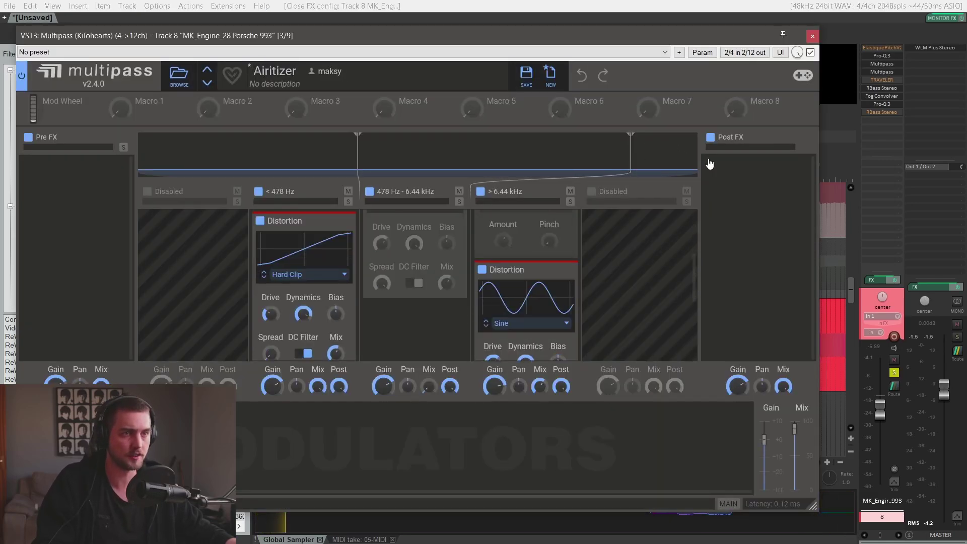
pyautogui.scroll(-2, 560, 280)
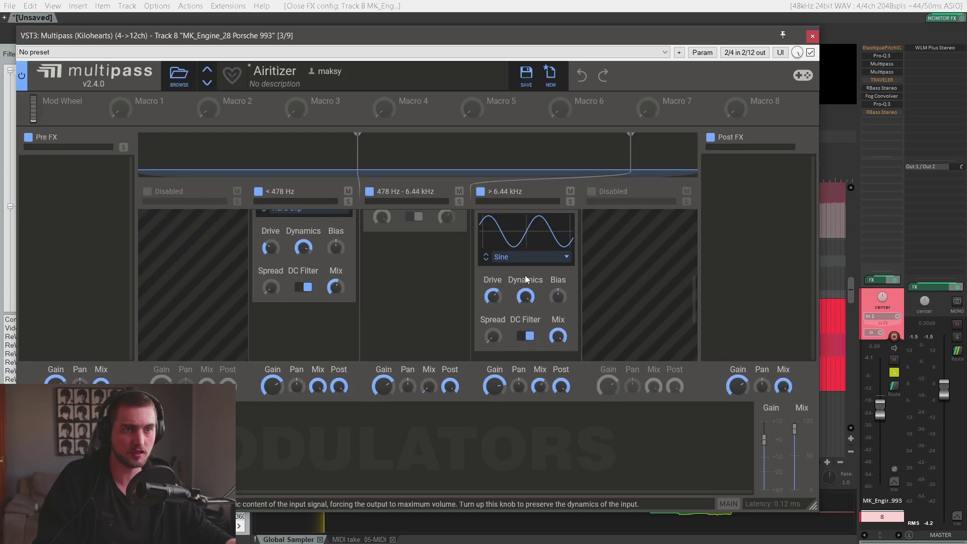
pyautogui.click(812, 37)
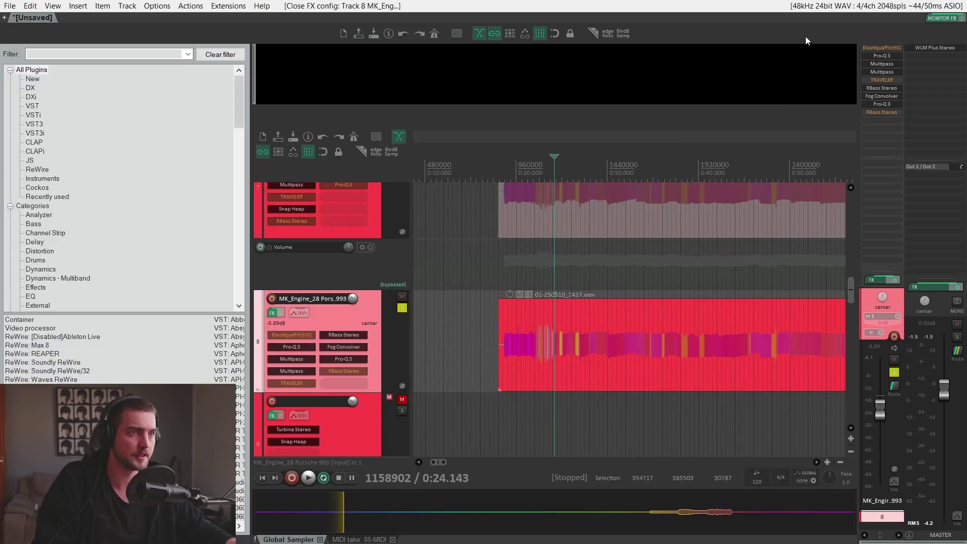
# Inspect the N.O.T.T. Multipass, the active RBass Stereo and the second Pro-Q 3 on track 8
pyautogui.click(887, 74)
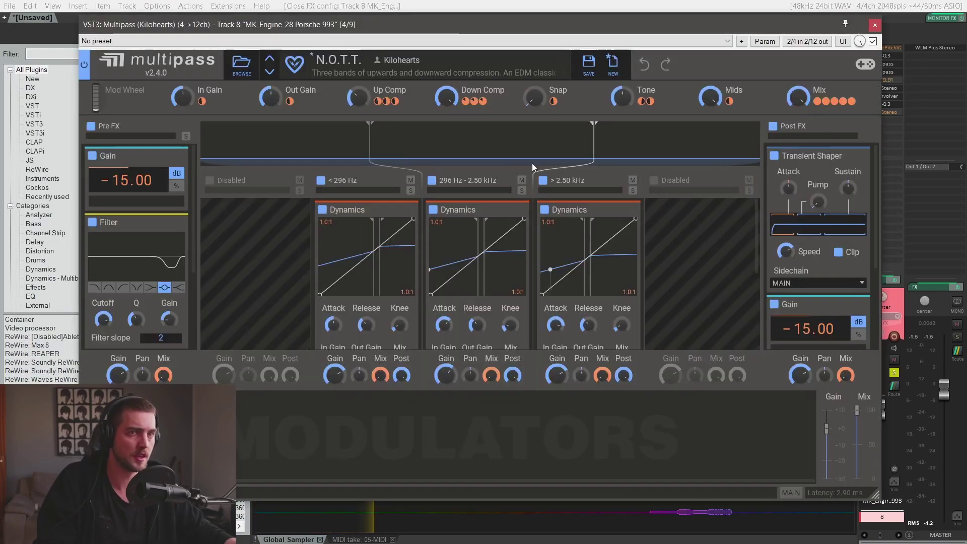
pyautogui.click(875, 26)
pyautogui.click(879, 89)
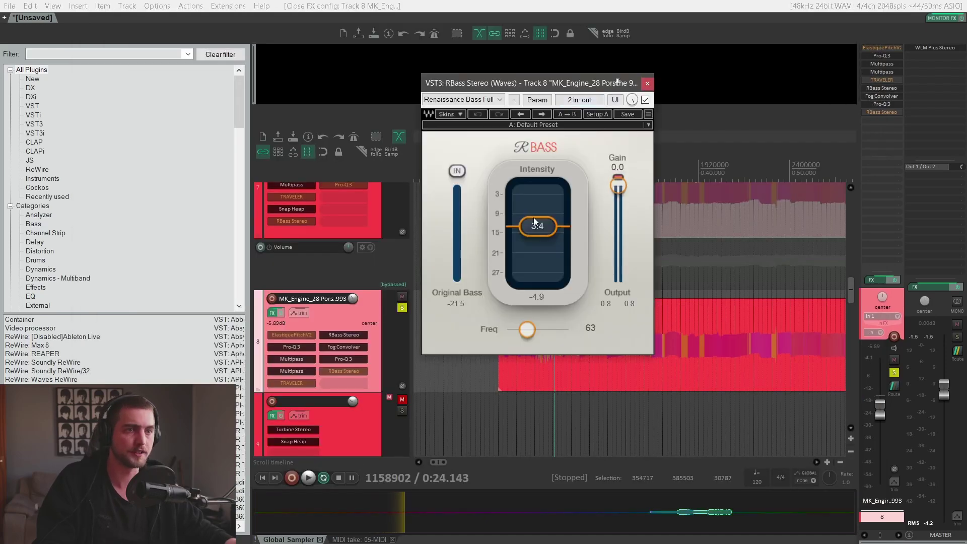
pyautogui.click(647, 84)
pyautogui.click(622, 84)
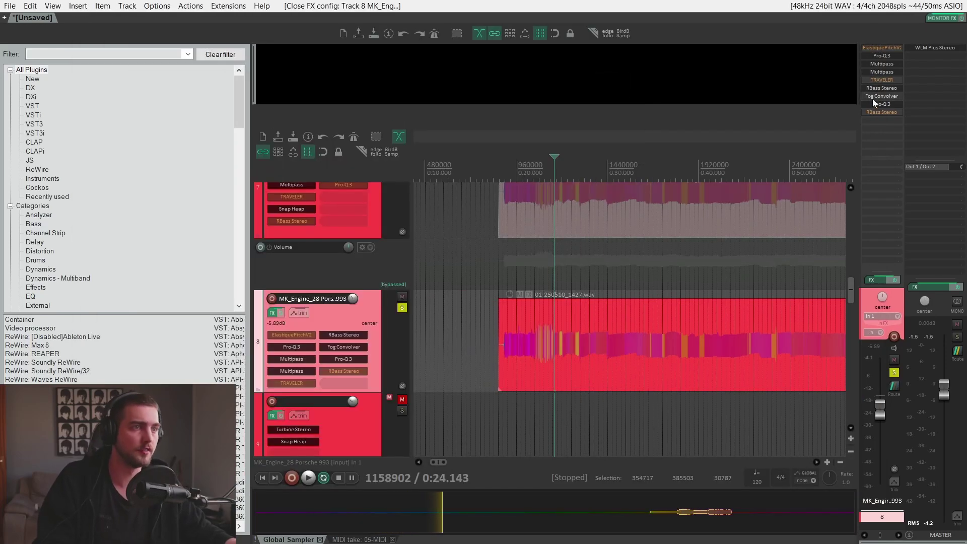
pyautogui.click(877, 104)
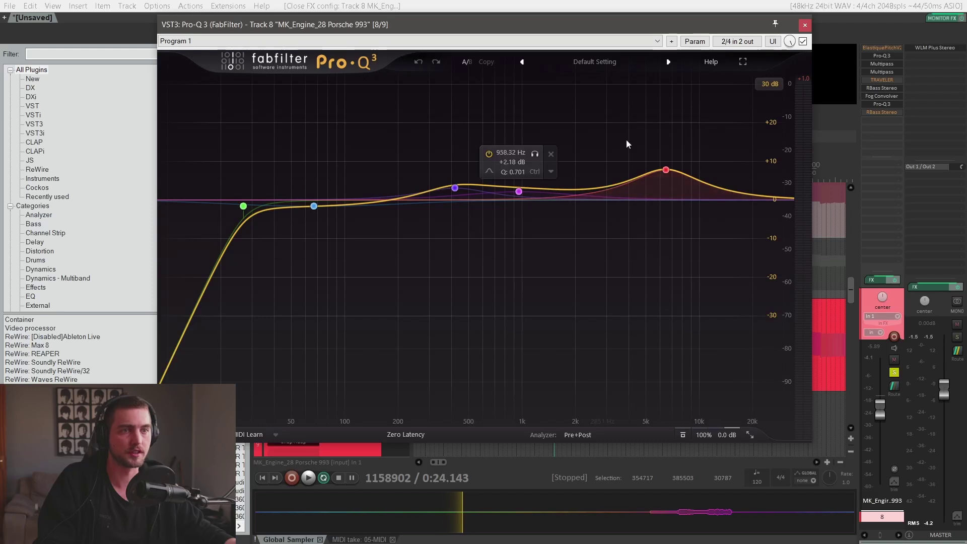
pyautogui.click(806, 25)
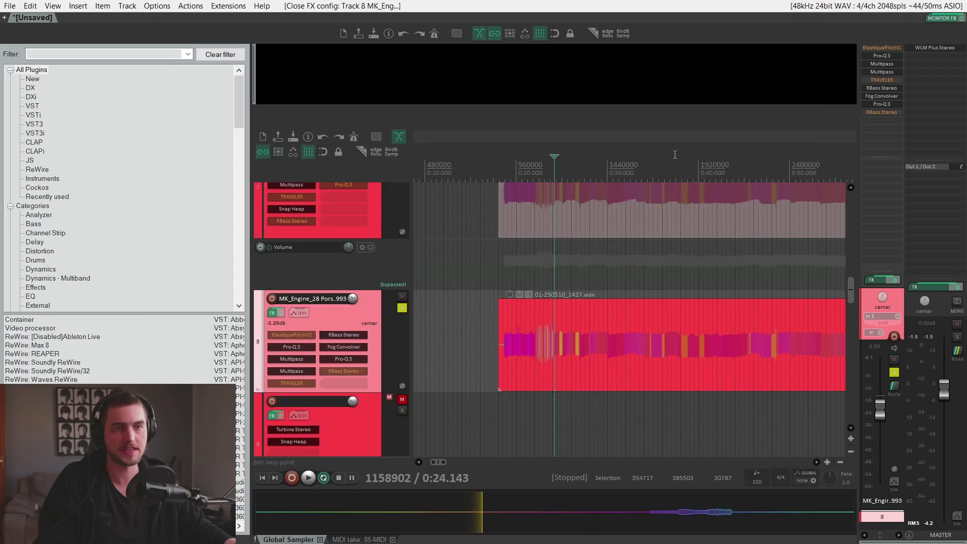
# Listen to track 8 processed and fully bypassed, re-enabling Pro-Q 3, both Multipasses, RBass Stereo, Fog Convolver and the second Pro-Q 3 one by one
pyautogui.press('space')
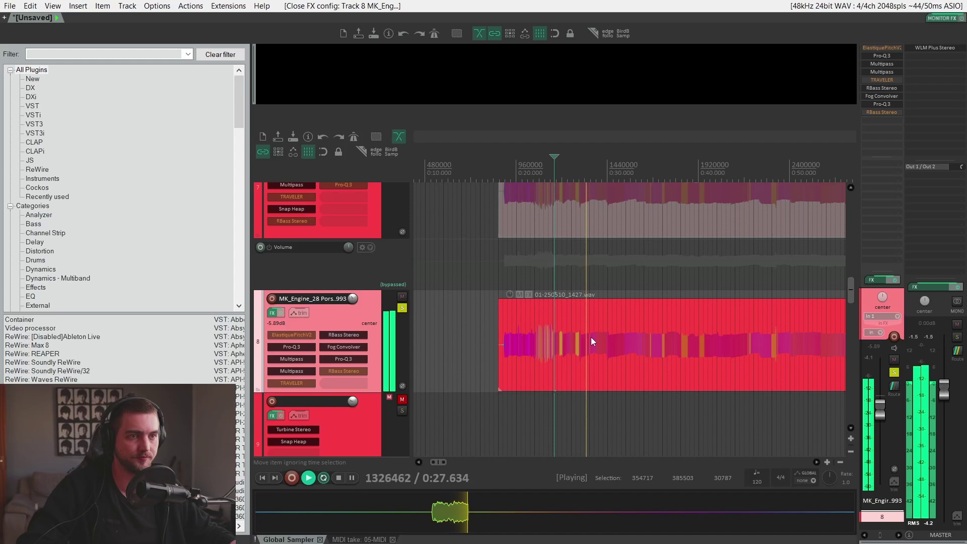
pyautogui.press('space')
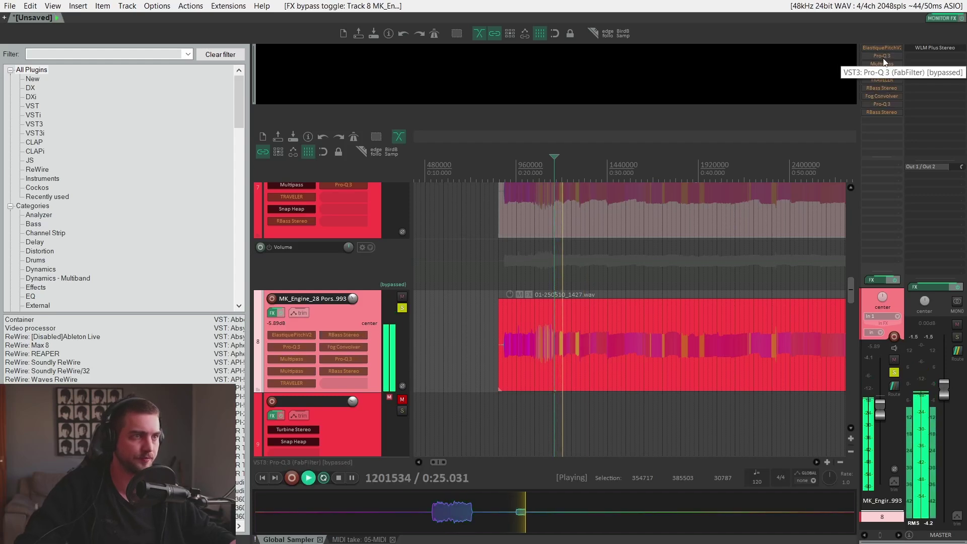
pyautogui.keyDown('shift'); pyautogui.click(883, 57); pyautogui.keyUp('shift')
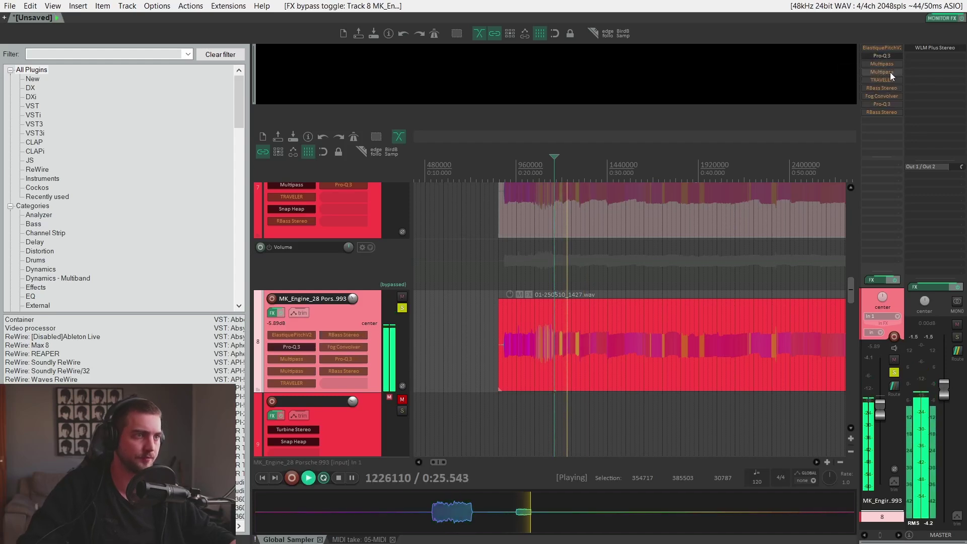
pyautogui.keyDown('shift'); pyautogui.click(887, 66); pyautogui.keyUp('shift')
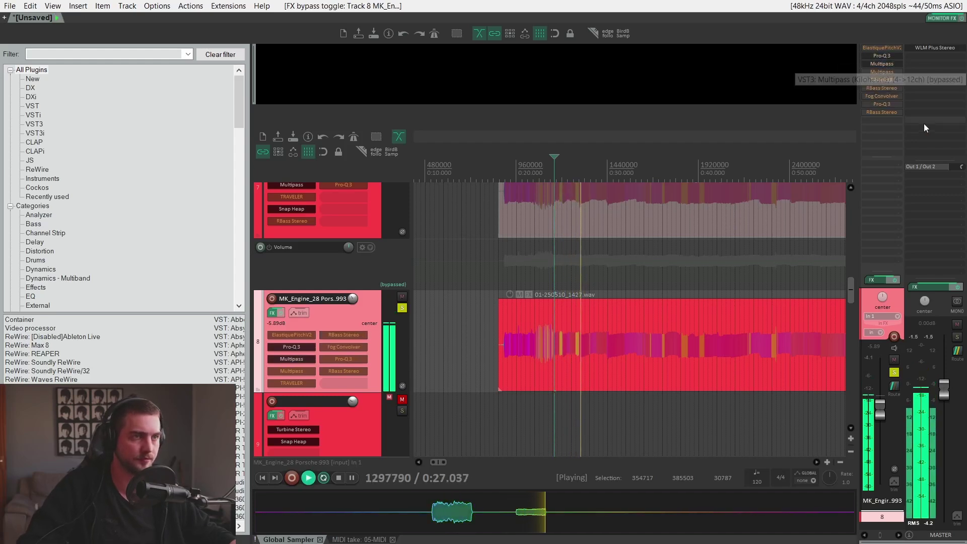
pyautogui.keyDown('shift'); pyautogui.click(890, 74); pyautogui.keyUp('shift')
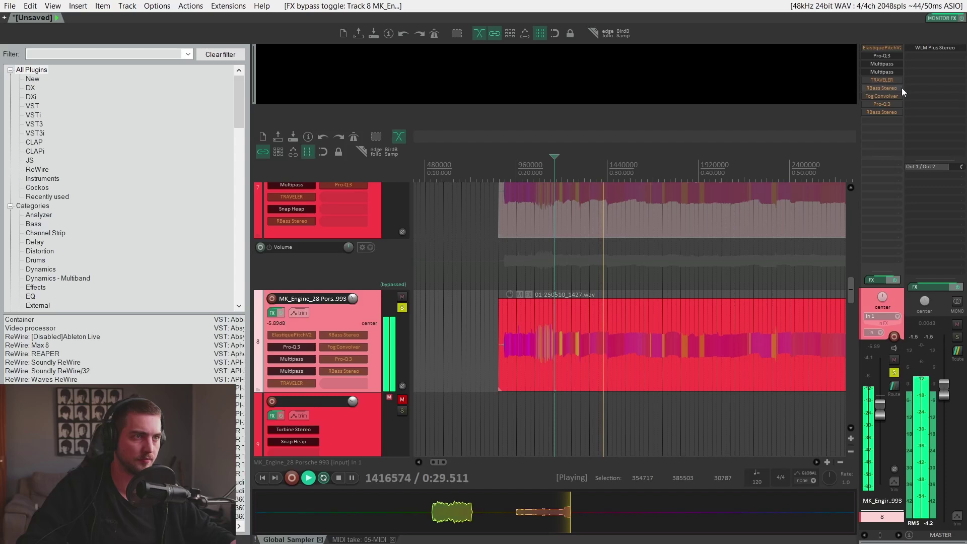
pyautogui.keyDown('shift'); pyautogui.click(894, 88); pyautogui.keyUp('shift')
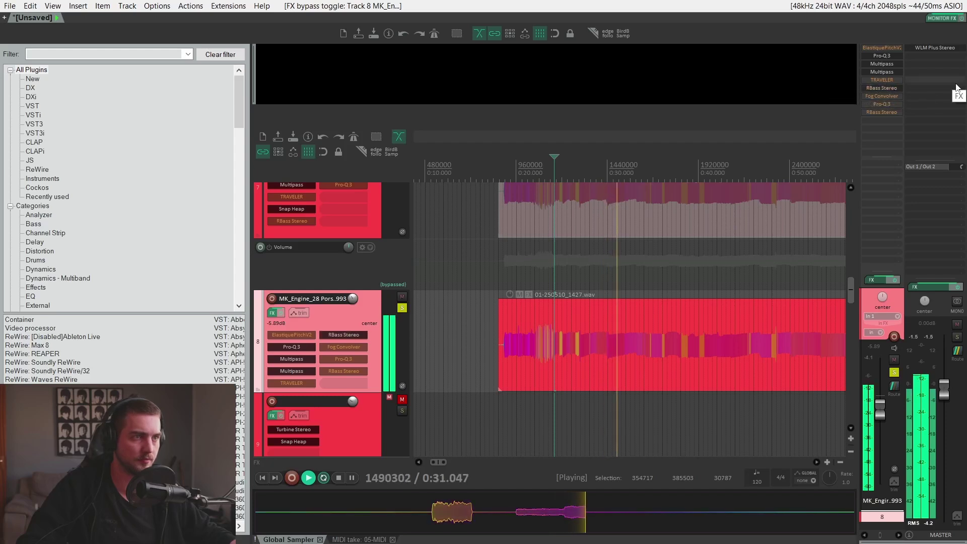
pyautogui.keyDown('shift'); pyautogui.click(898, 97); pyautogui.keyUp('shift')
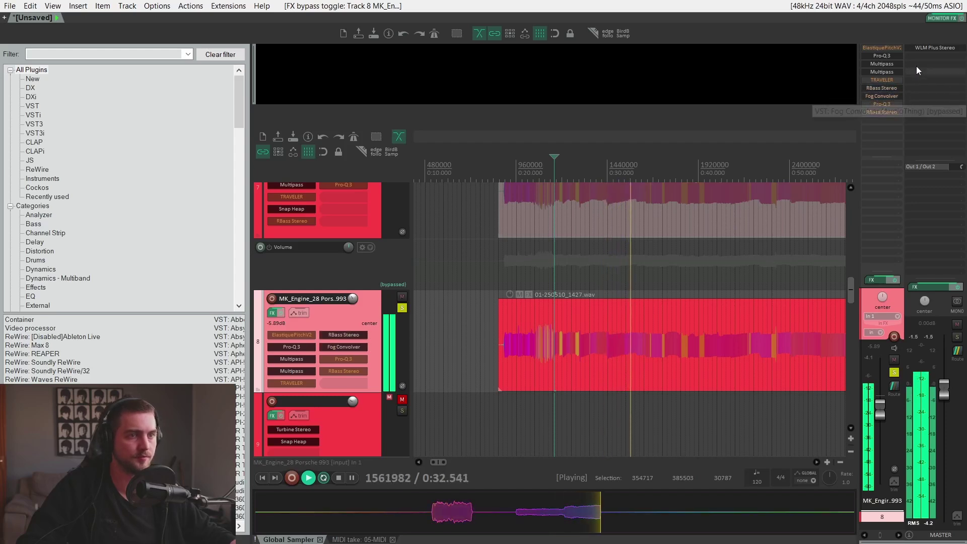
pyautogui.keyDown('shift'); pyautogui.click(878, 105); pyautogui.keyUp('shift')
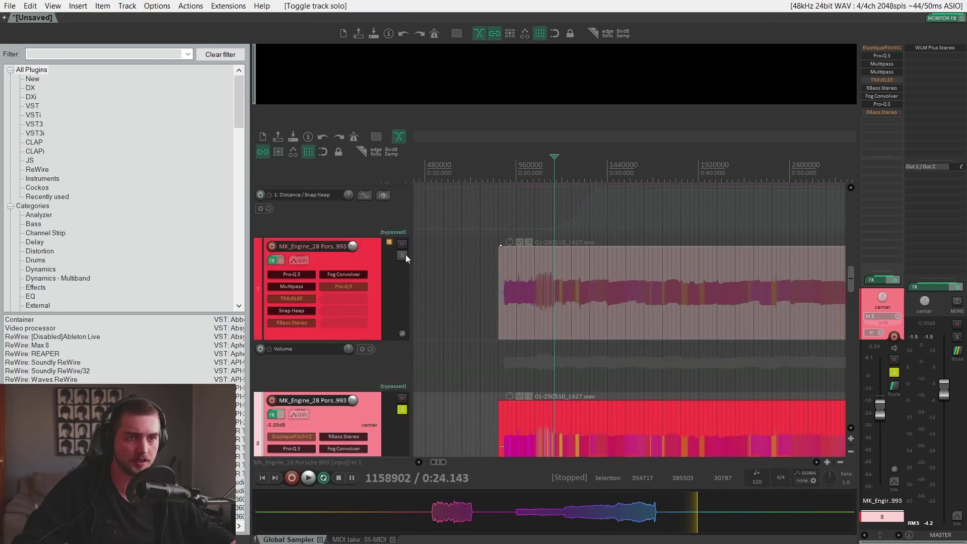
# Solo track 7 together with track 8 and listen to the two layers combined
pyautogui.click(403, 255)
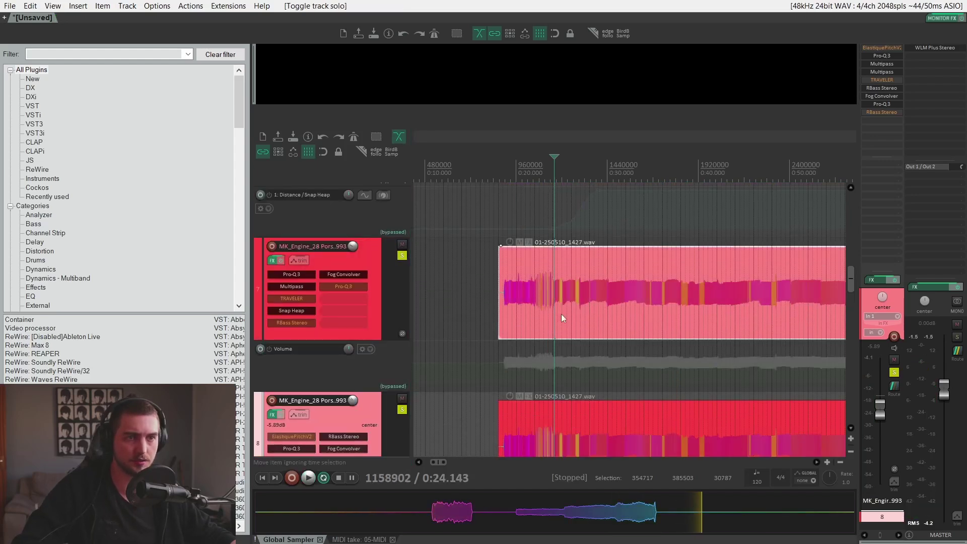
pyautogui.scroll(-2, 413, 268)
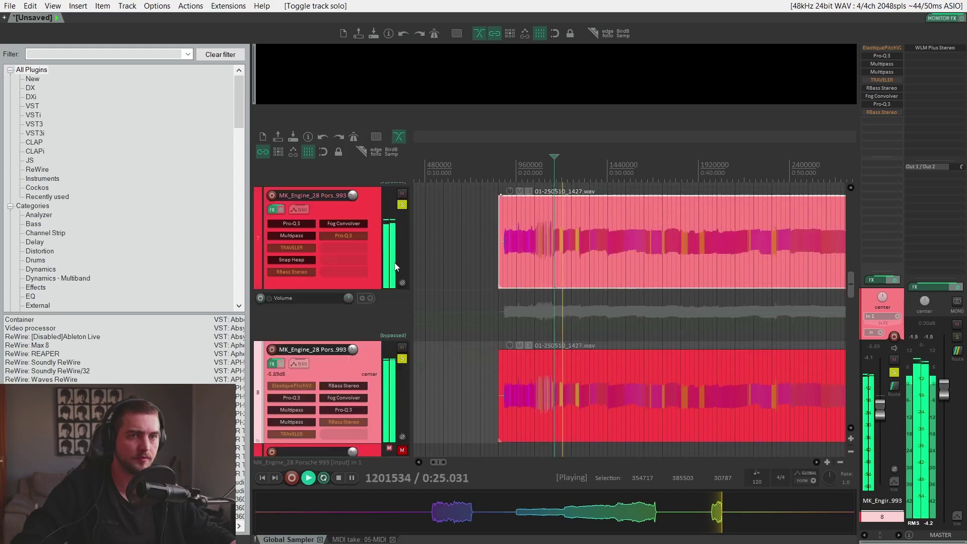
pyautogui.scroll(-6, 451, 302)
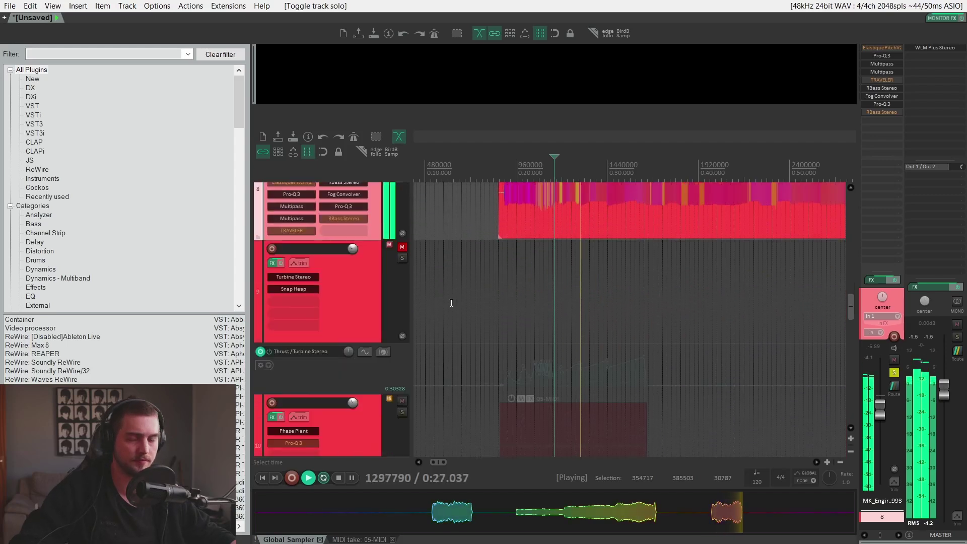
pyautogui.scroll(5, 452, 300)
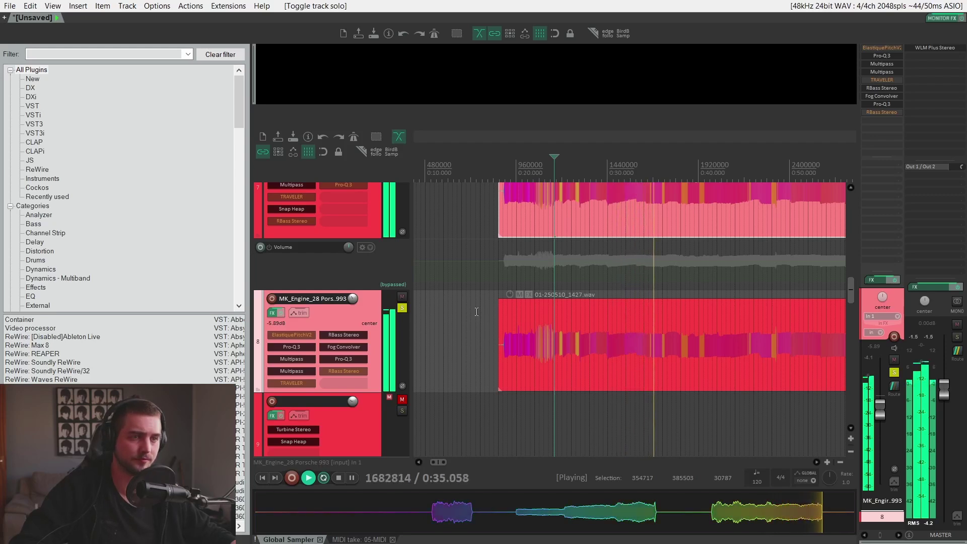
pyautogui.press('space')
pyautogui.scroll(2, 571, 344)
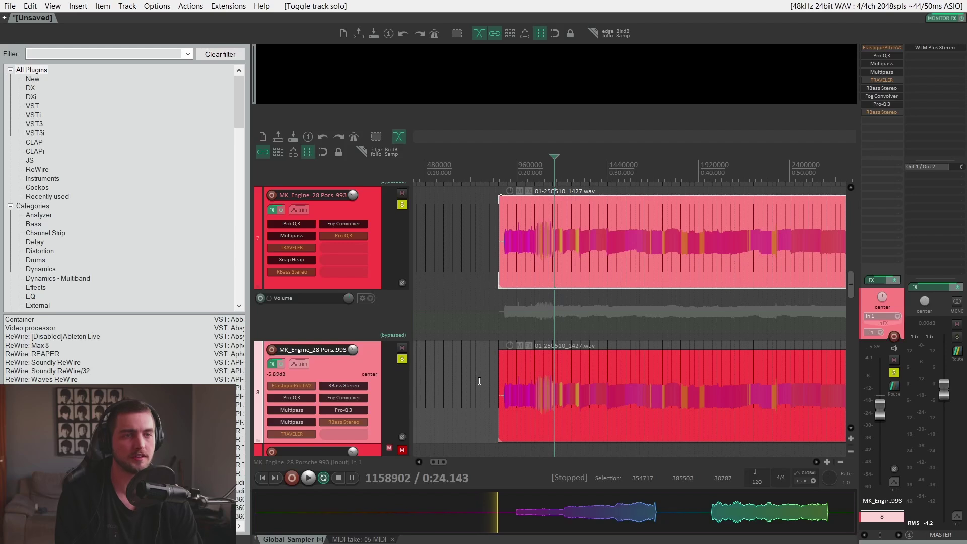
# Audition the thrust of Turbine Stereo on track 9 and listen to the soloed track with its Thrust automation
pyautogui.scroll(-3, 397, 315)
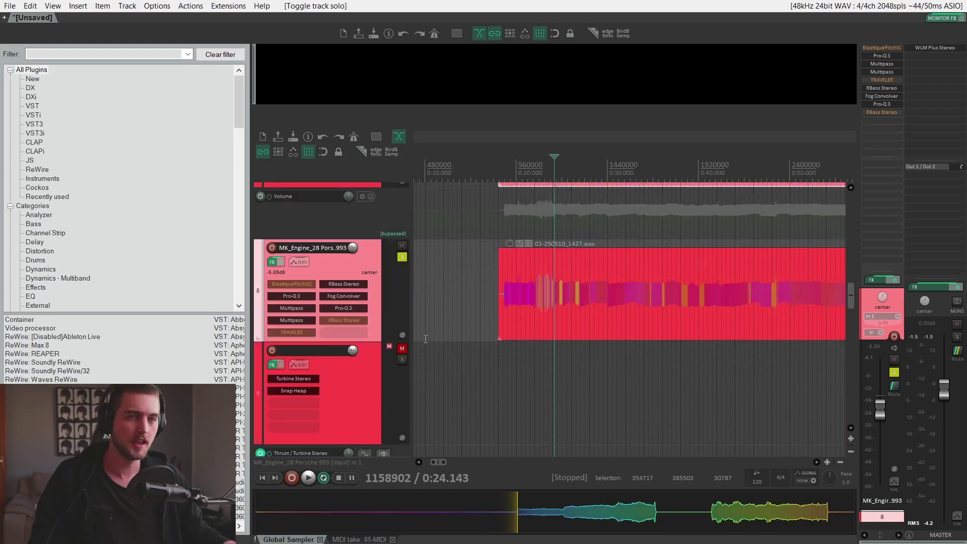
pyautogui.click(284, 379)
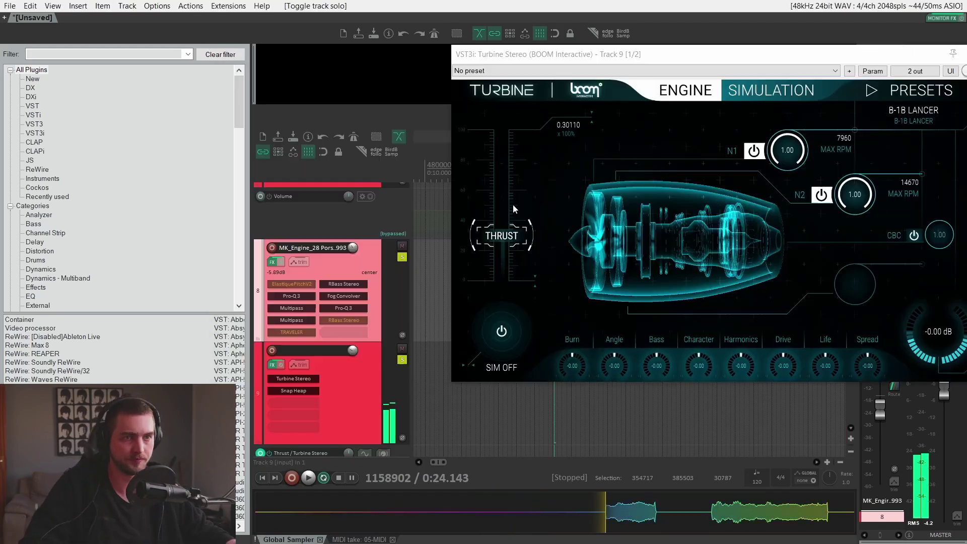
pyautogui.moveTo(506, 236); pyautogui.dragTo(514, 204)
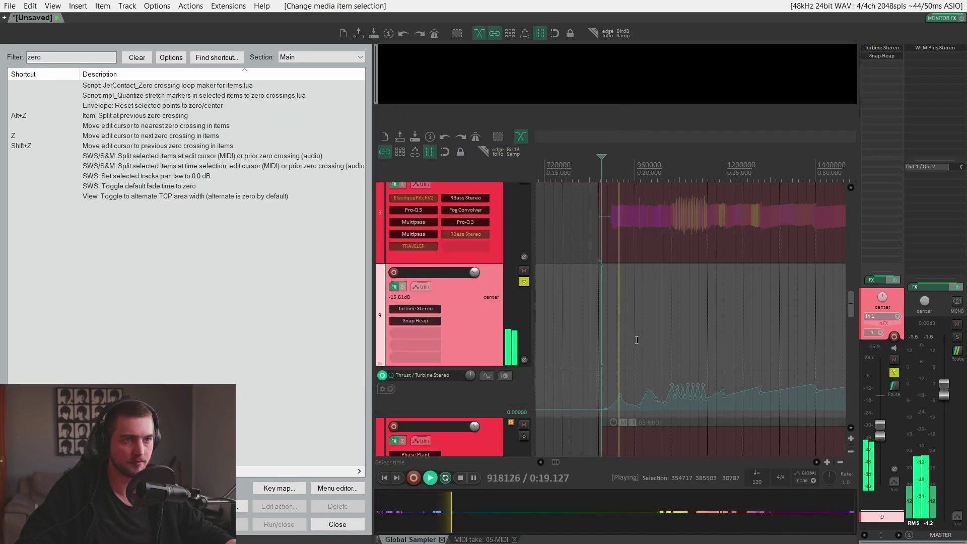
pyautogui.moveTo(679, 335); pyautogui.dragTo(657, 377)
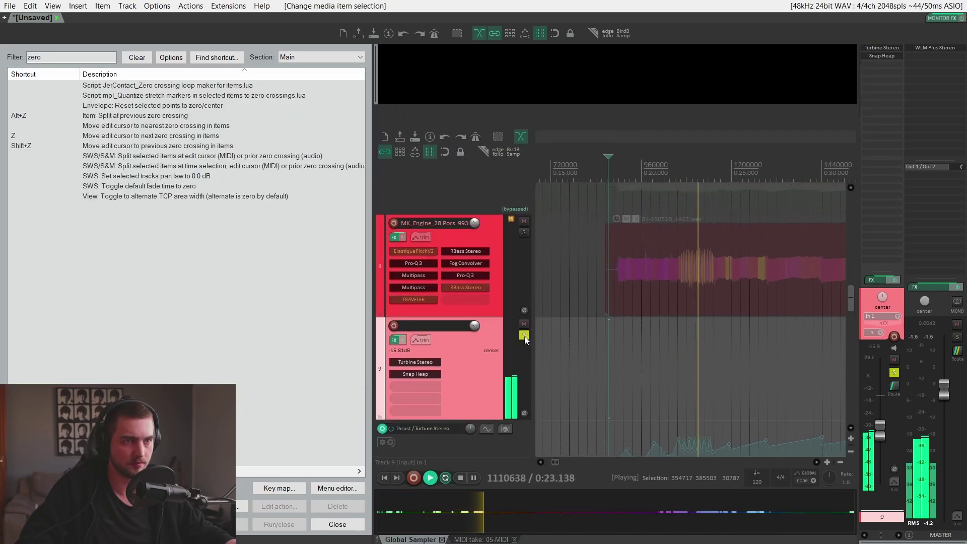
pyautogui.press('space')
# Clear all solos, solo tracks 7, 8 and 9 and listen to the engine and turbine layers together
pyautogui.scroll(2, 524, 340)
pyautogui.hotkey('ctrl', 'F6')
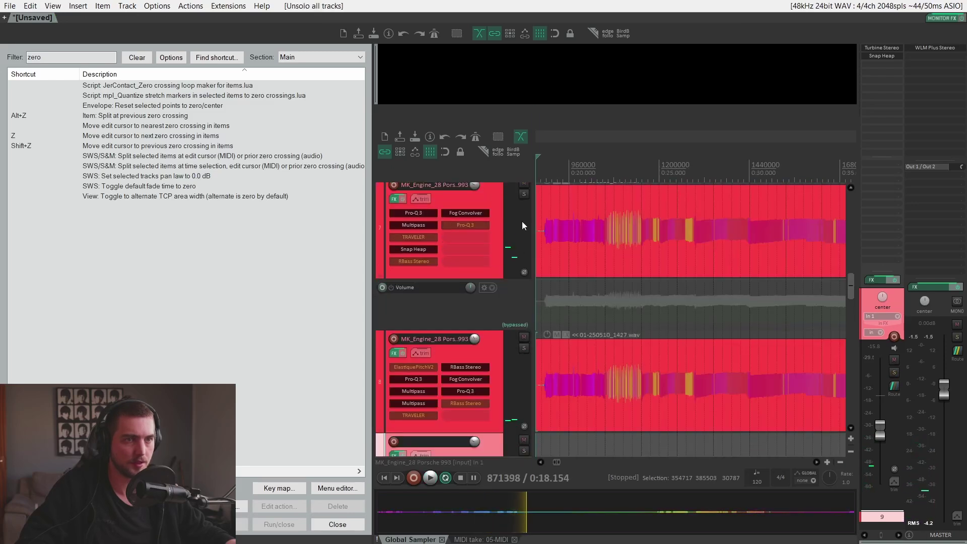
pyautogui.click(525, 194)
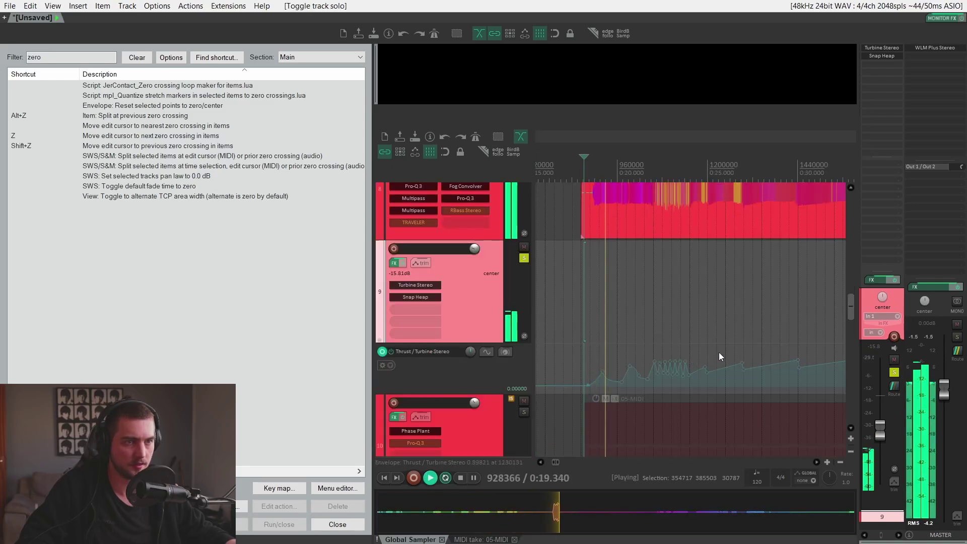
pyautogui.moveTo(689, 347); pyautogui.dragTo(655, 348)
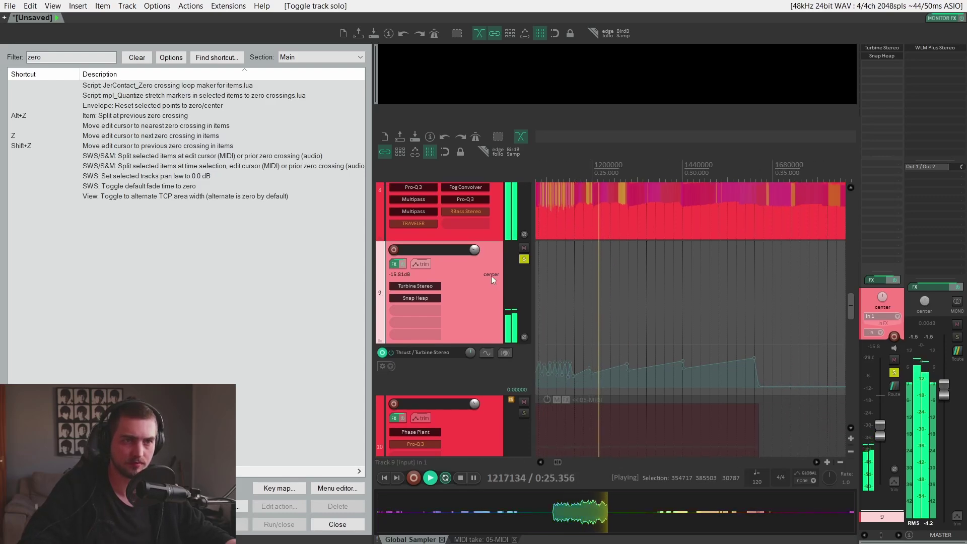
pyautogui.moveTo(476, 253)
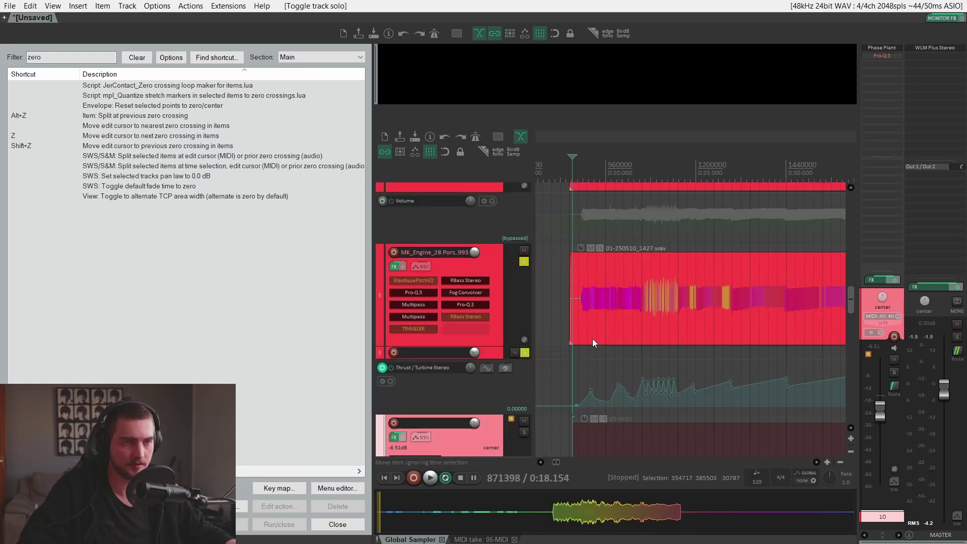
# Open Phase Plant on track 10 and switch to the browser to play its Peugeot 404 injection source recording on Freesound
pyautogui.scroll(-2, 592, 339)
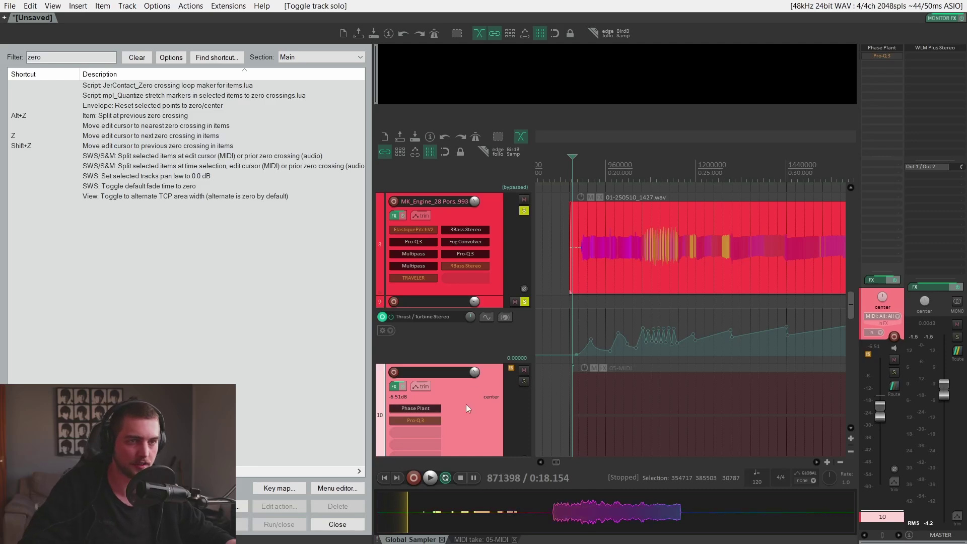
pyautogui.click(426, 407)
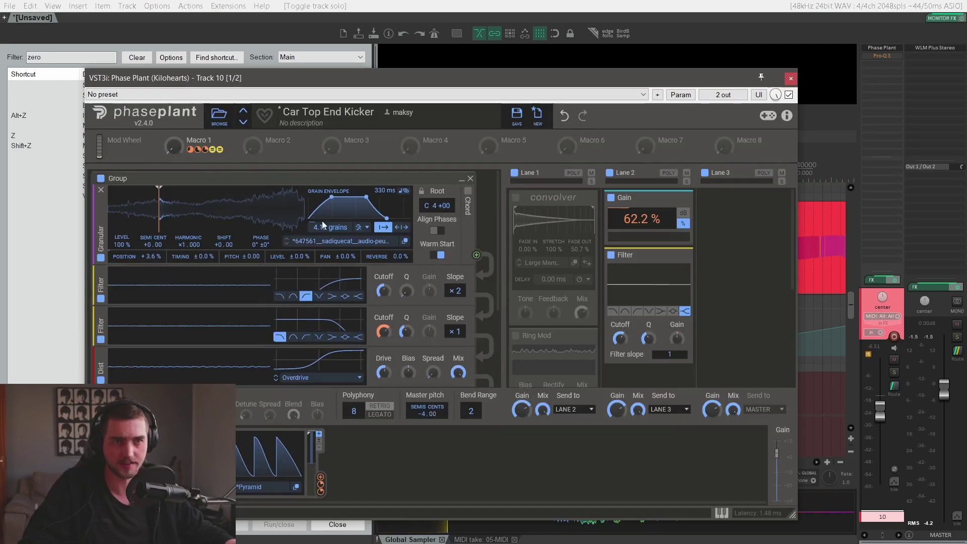
pyautogui.hotkey('alt', 'Tab')
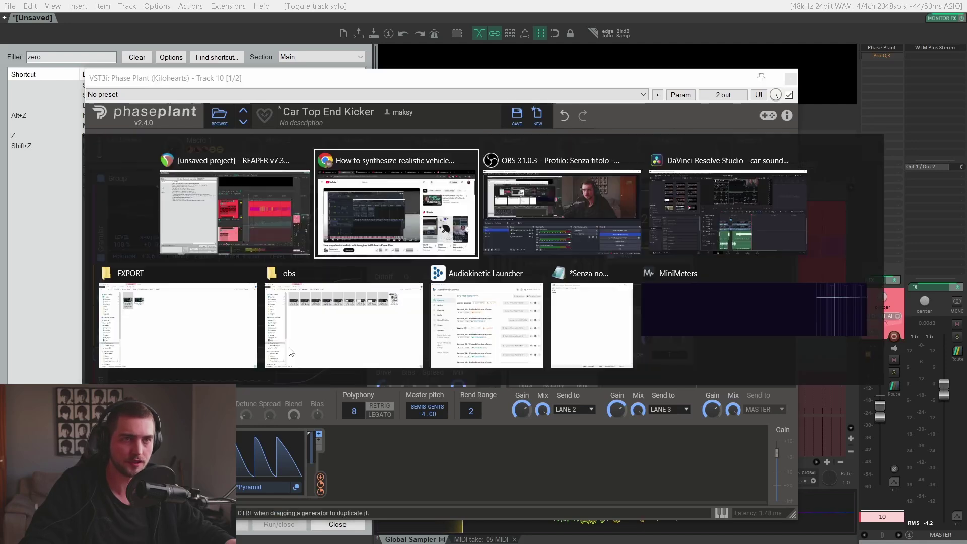
pyautogui.scroll(-1, 295, 443)
pyautogui.scroll(1, 344, 298)
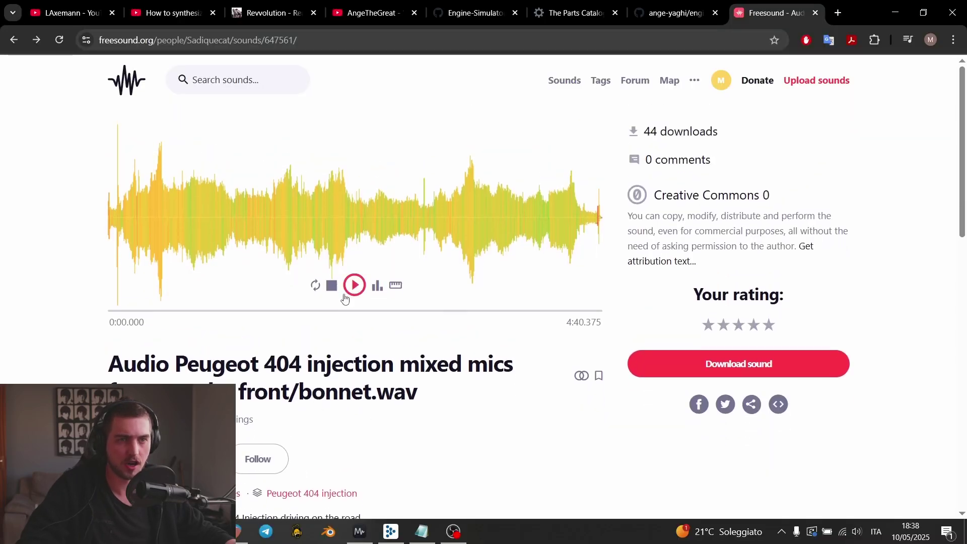
pyautogui.click(463, 251)
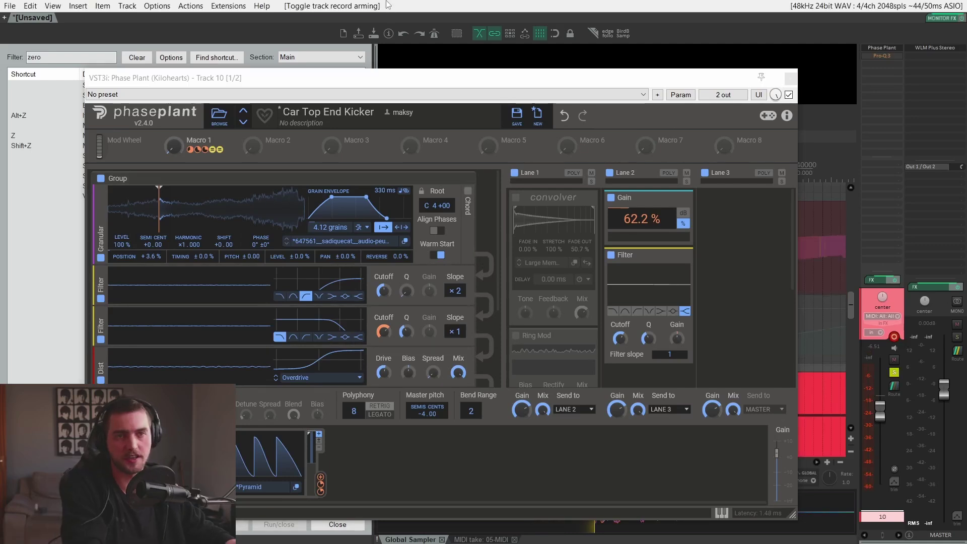
# Sweep Macro 1 of the Car Top End Kicker patch up to 100 % and back down on track 10, listening to the response
pyautogui.moveTo(173, 146); pyautogui.dragTo(173, 108)
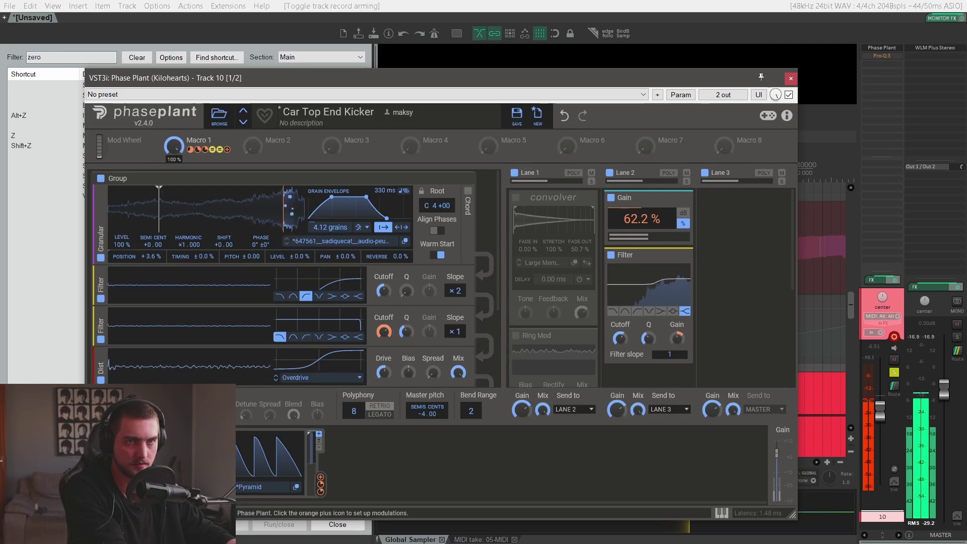
pyautogui.moveTo(173, 146); pyautogui.dragTo(174, 196)
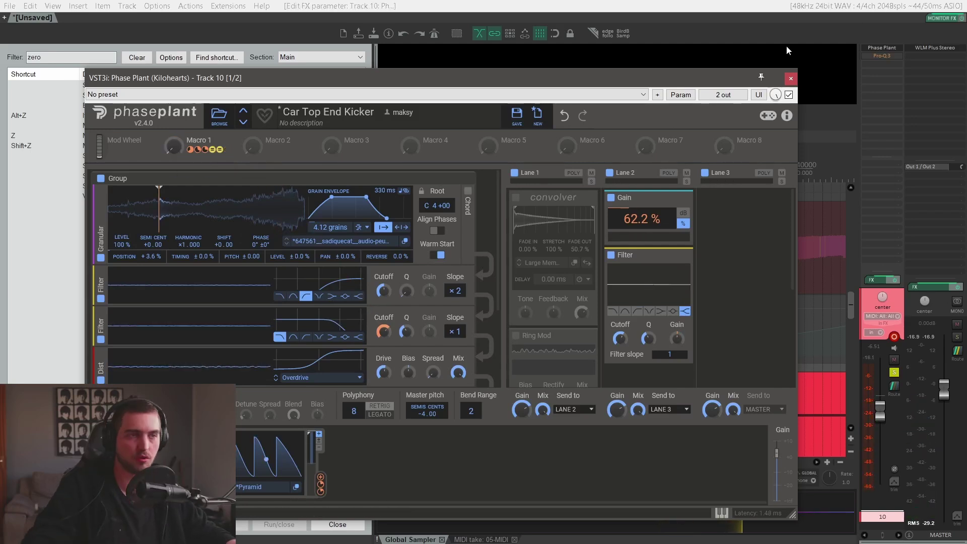
pyautogui.click(791, 80)
# Duplicate track 10 and load the "Inspired - MTU MB 8..." preset into the copy's Phase Plant
pyautogui.scroll(-5, 645, 337)
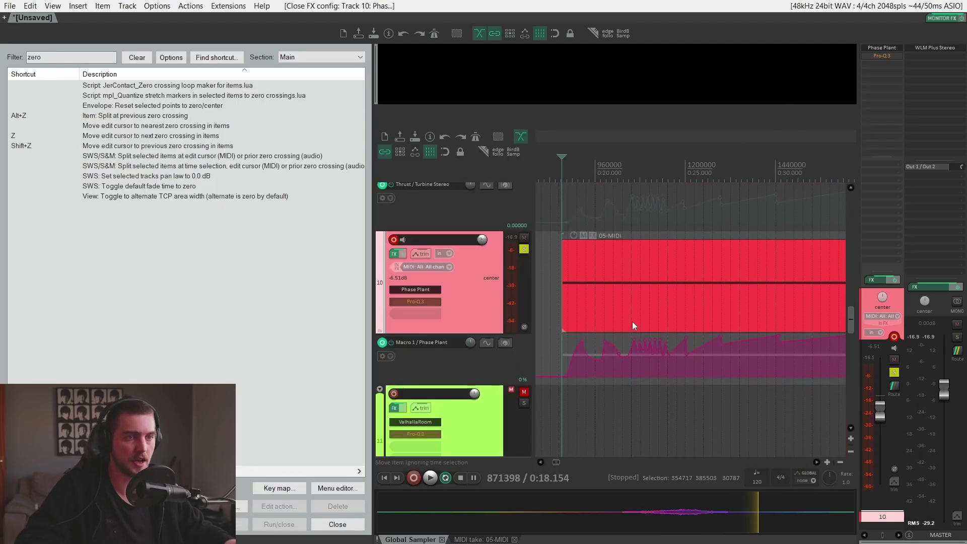
pyautogui.moveTo(702, 325); pyautogui.dragTo(706, 246)
pyautogui.hotkey('ctrl', 'd')
pyautogui.click(424, 395)
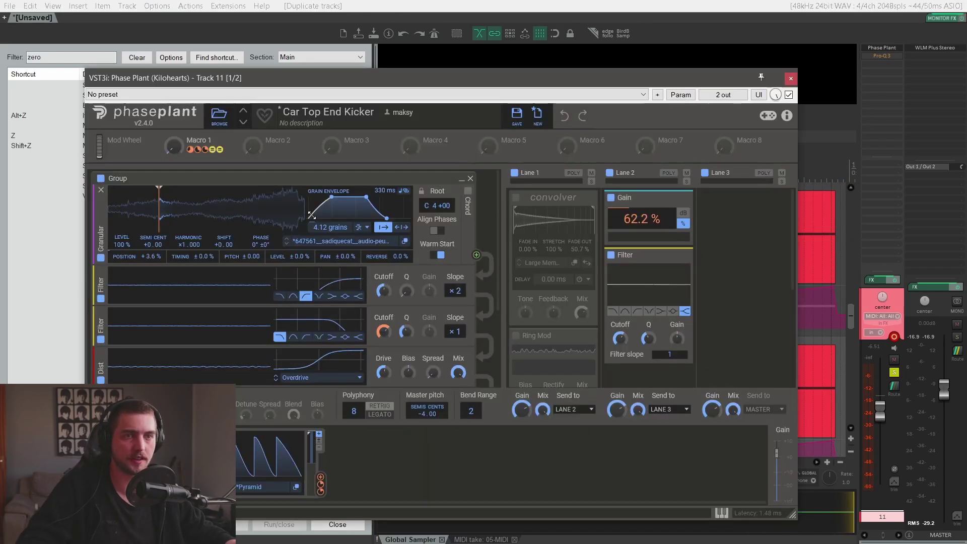
pyautogui.click(214, 118)
pyautogui.scroll(-10, 139, 291)
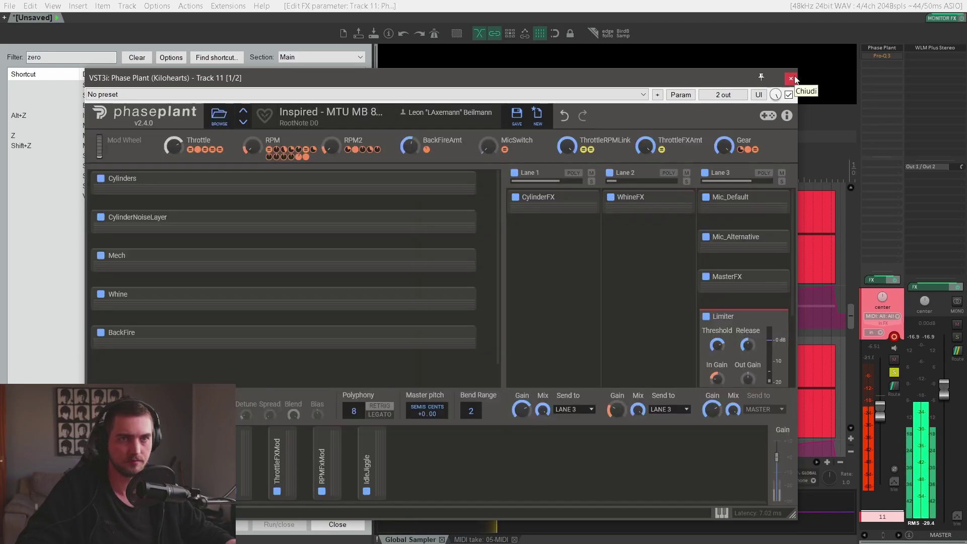
pyautogui.click(791, 79)
# Solo track 11 and listen to the duplicated Phase Plant layer with its Macro 1 automation
pyautogui.press('space')
pyautogui.scroll(-2, 533, 341)
pyautogui.scroll(1, 540, 295)
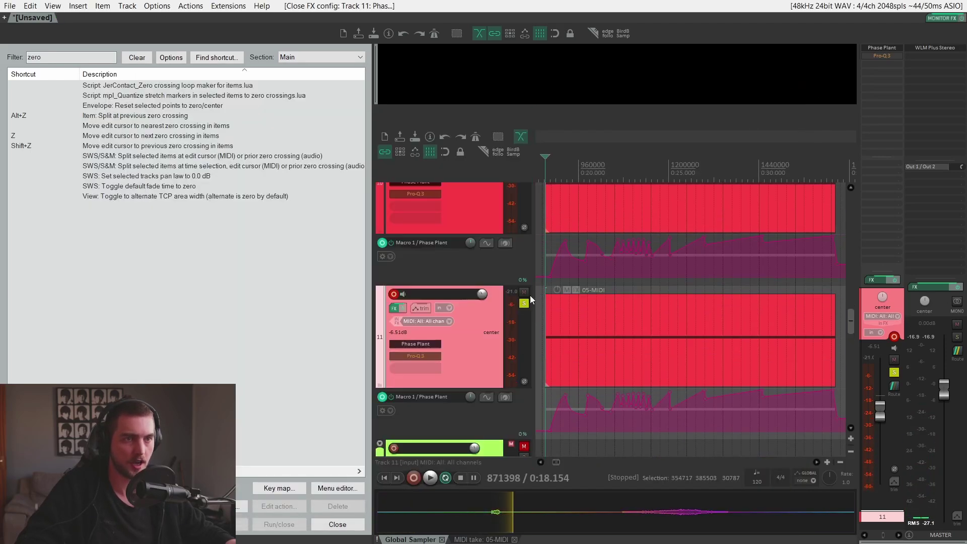
pyautogui.scroll(2, 533, 294)
pyautogui.click(524, 303)
pyautogui.press('space')
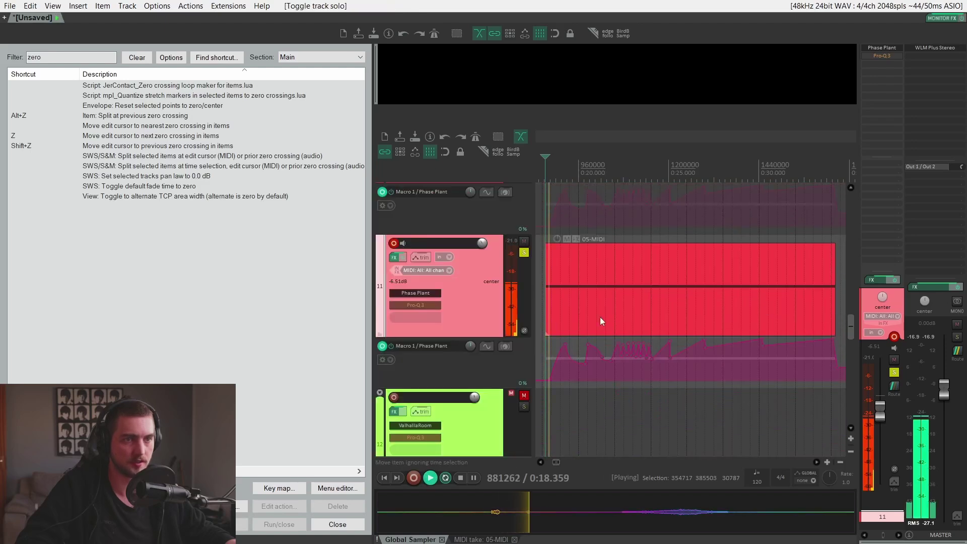
pyautogui.scroll(-2, 600, 317)
pyautogui.moveTo(549, 330); pyautogui.dragTo(632, 333)
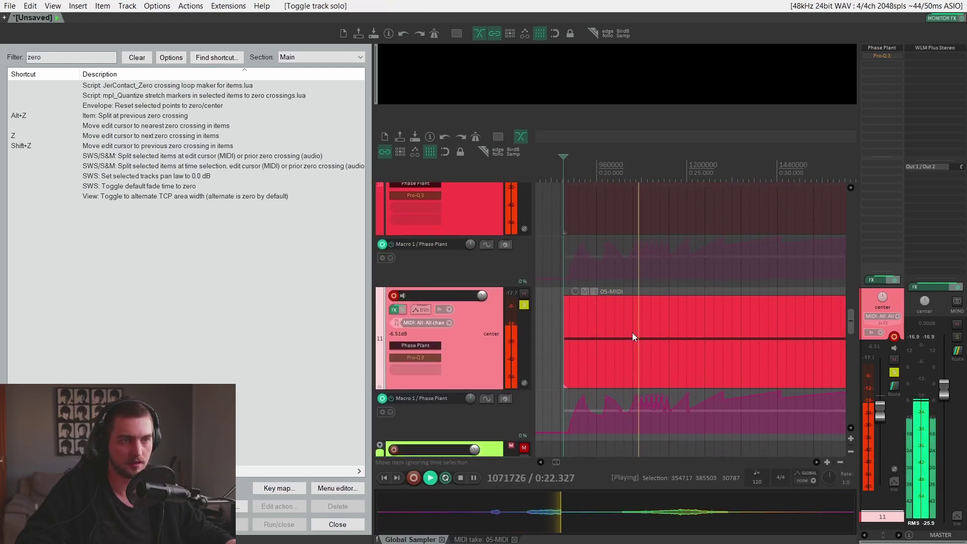
pyautogui.press('space')
# Examine the MTU preset's macros and modules in Phase Plant on track 11 while playing the soloed layer
pyautogui.click(420, 344)
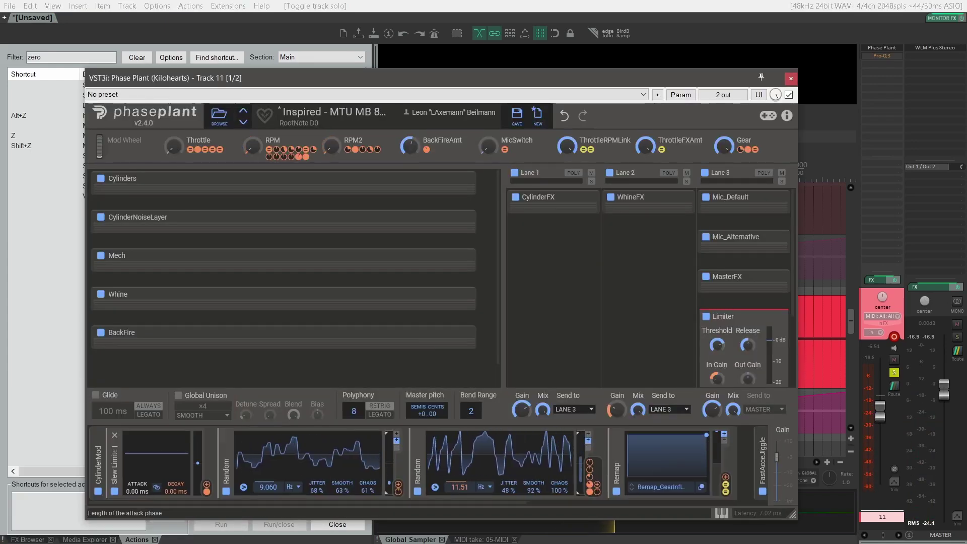
pyautogui.press('space')
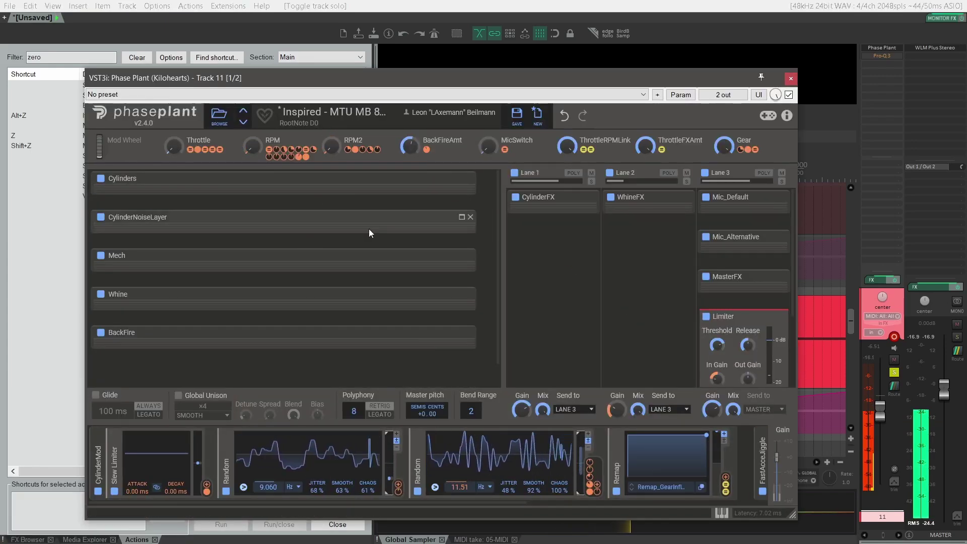
pyautogui.click(791, 78)
pyautogui.moveTo(641, 371); pyautogui.dragTo(640, 353)
pyautogui.press('space')
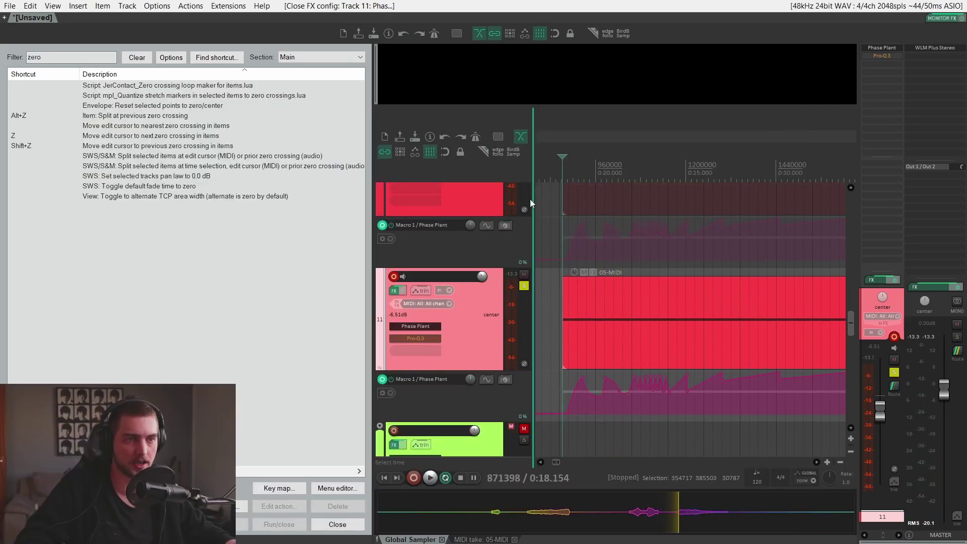
# Mute track 11, solo track 10 and listen to the original Phase Plant layer alone
pyautogui.scroll(2, 560, 373)
pyautogui.click(522, 369)
pyautogui.click(523, 214)
pyautogui.press('space')
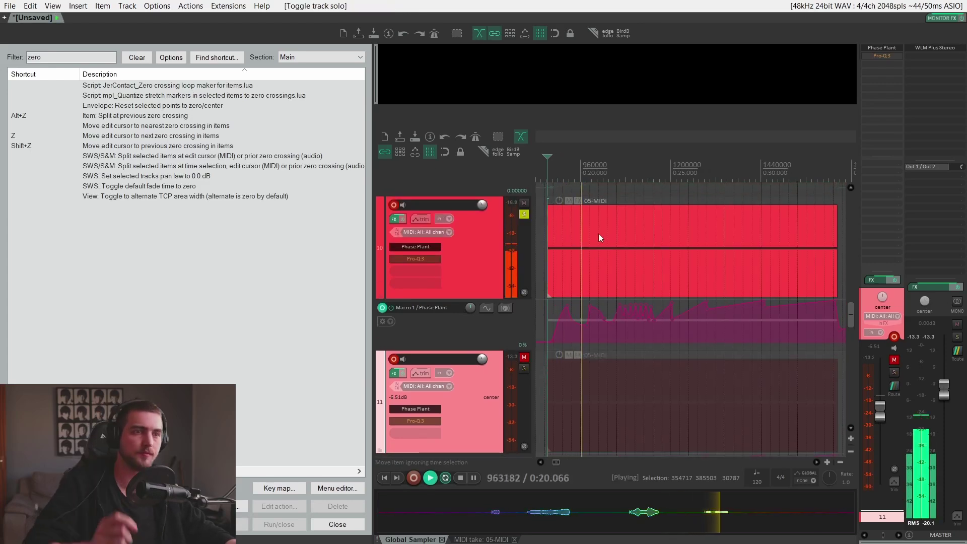
pyautogui.scroll(4, 598, 233)
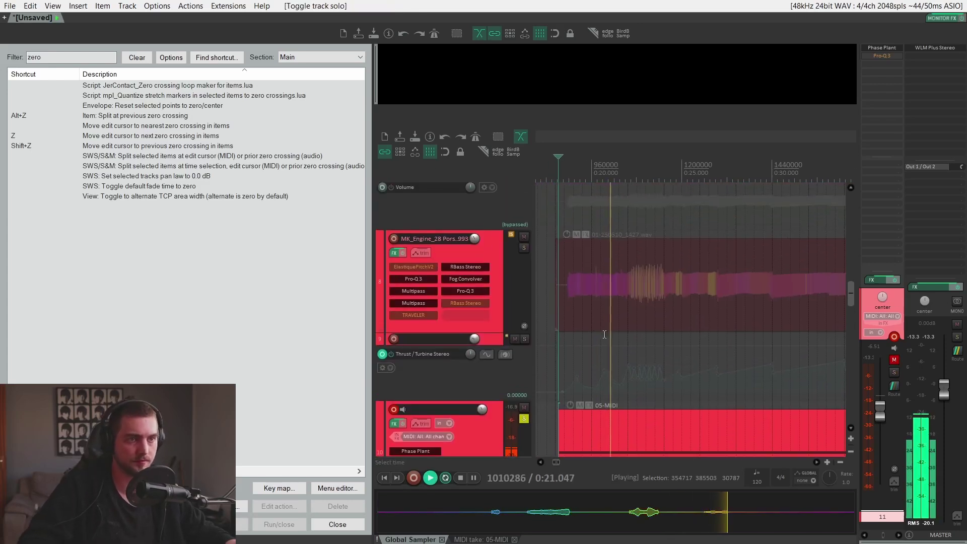
pyautogui.scroll(-3, 604, 335)
pyautogui.scroll(3, 653, 321)
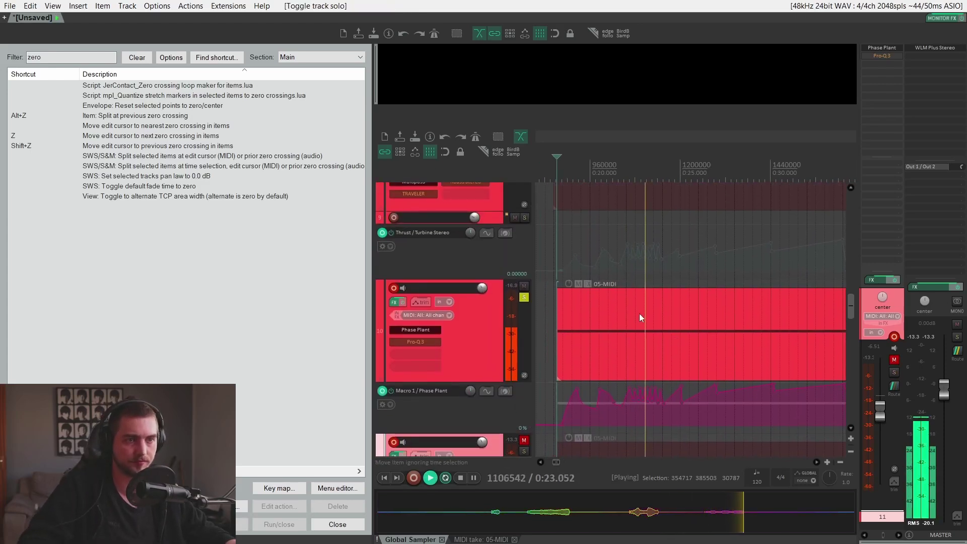
pyautogui.press('space')
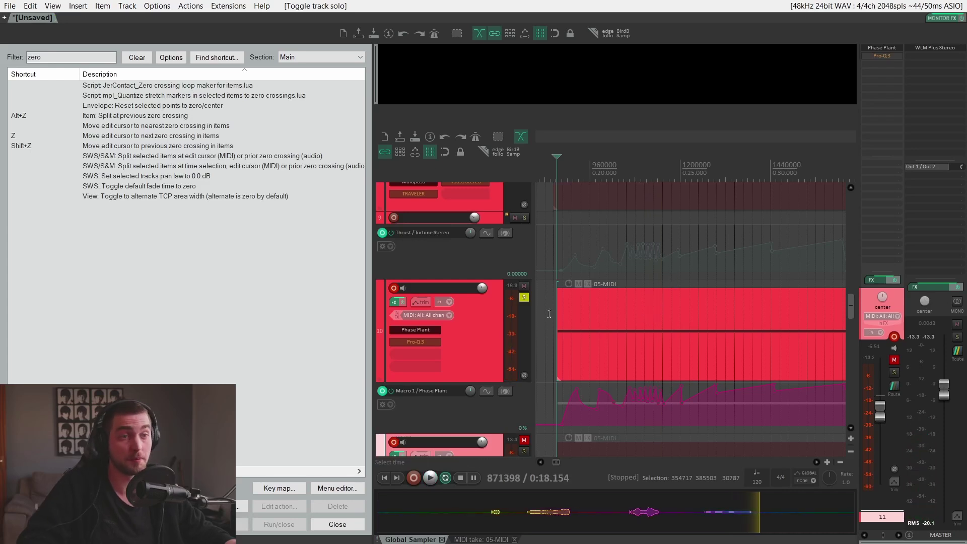
# Solo the processed engine and turbine layers alongside track 10 and listen to them combined
pyautogui.scroll(8, 566, 360)
pyautogui.scroll(3, 579, 283)
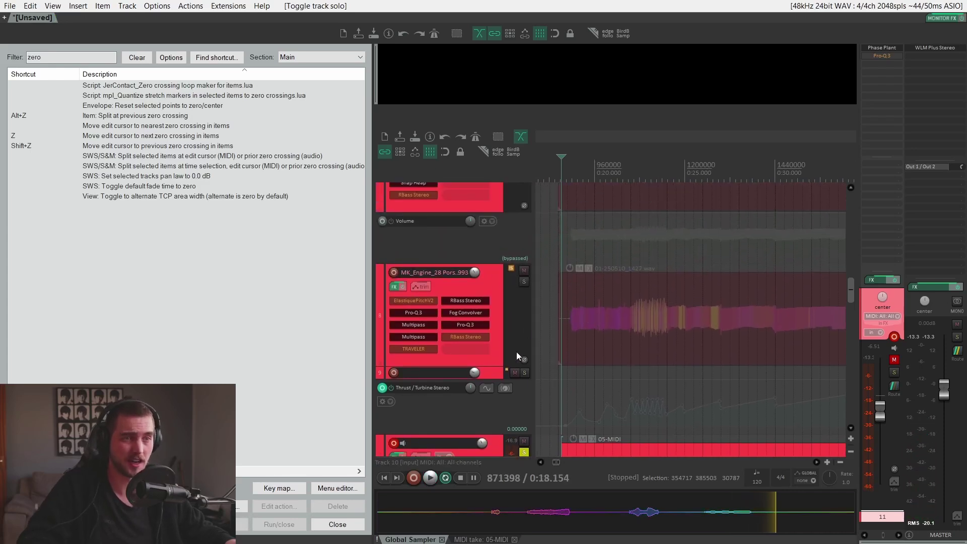
pyautogui.click(523, 369)
pyautogui.scroll(-8, 590, 247)
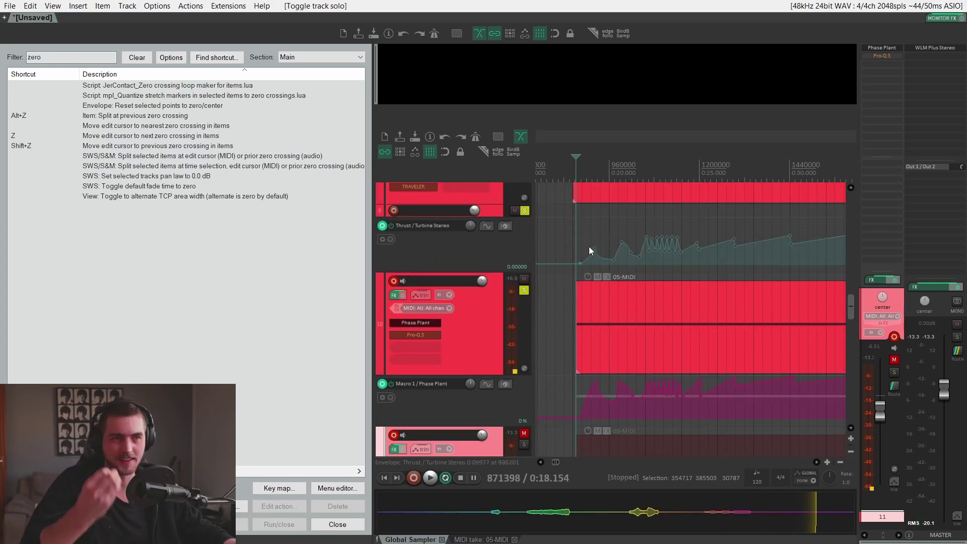
pyautogui.click(579, 211)
pyautogui.press('space')
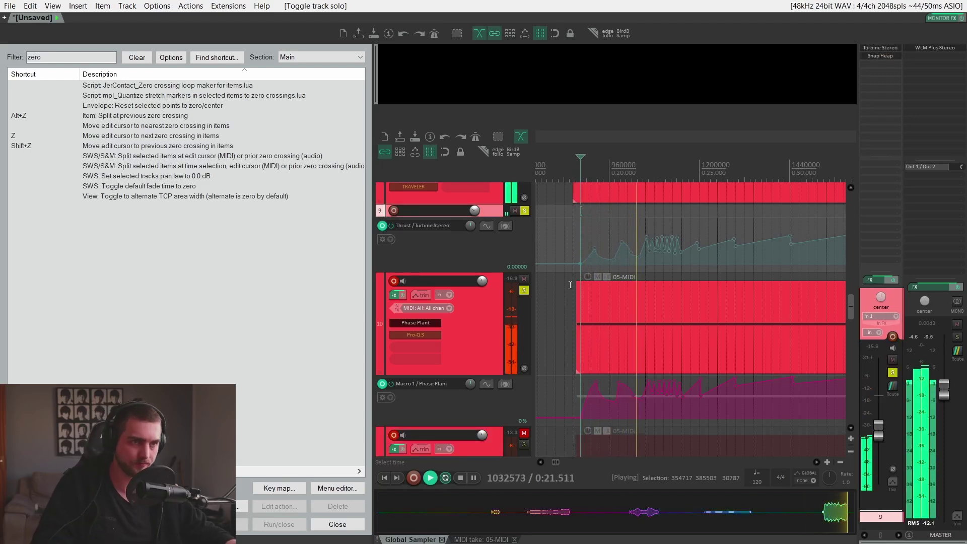
pyautogui.moveTo(706, 344); pyautogui.dragTo(627, 302)
pyautogui.scroll(-2, 664, 306)
pyautogui.scroll(-1, 647, 346)
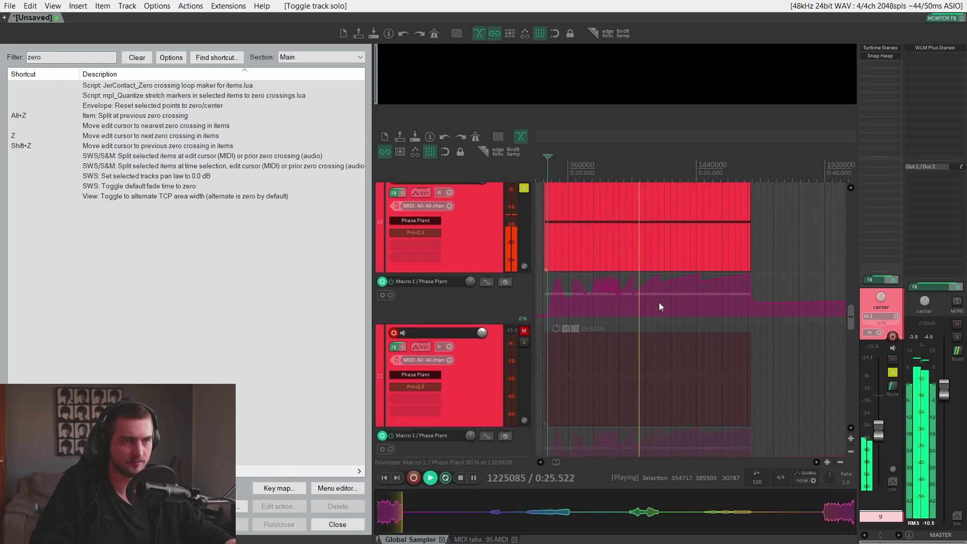
pyautogui.scroll(2, 659, 302)
pyautogui.scroll(-1, 650, 282)
pyautogui.scroll(1, 647, 348)
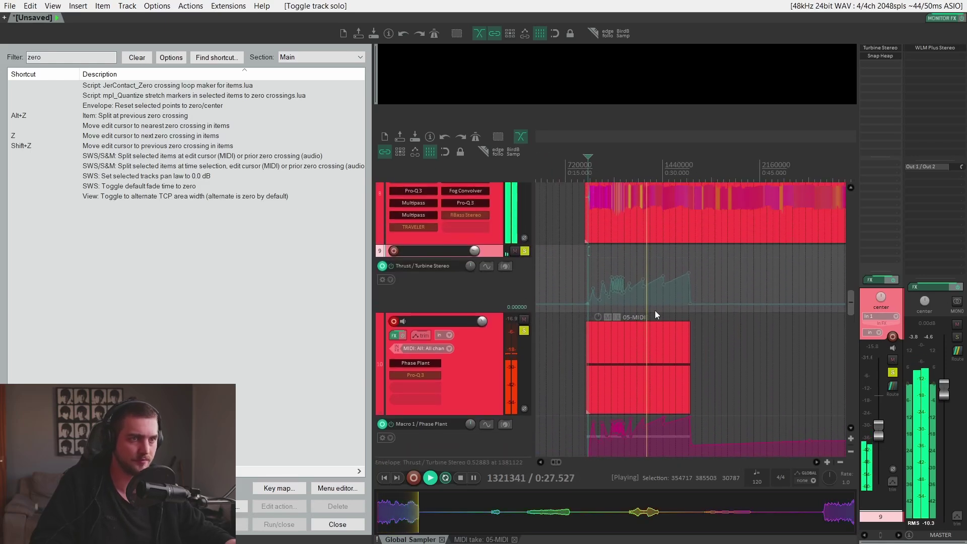
# Solo the 03-250331_2324-jsfx track
pyautogui.scroll(1, 655, 313)
pyautogui.scroll(2, 658, 353)
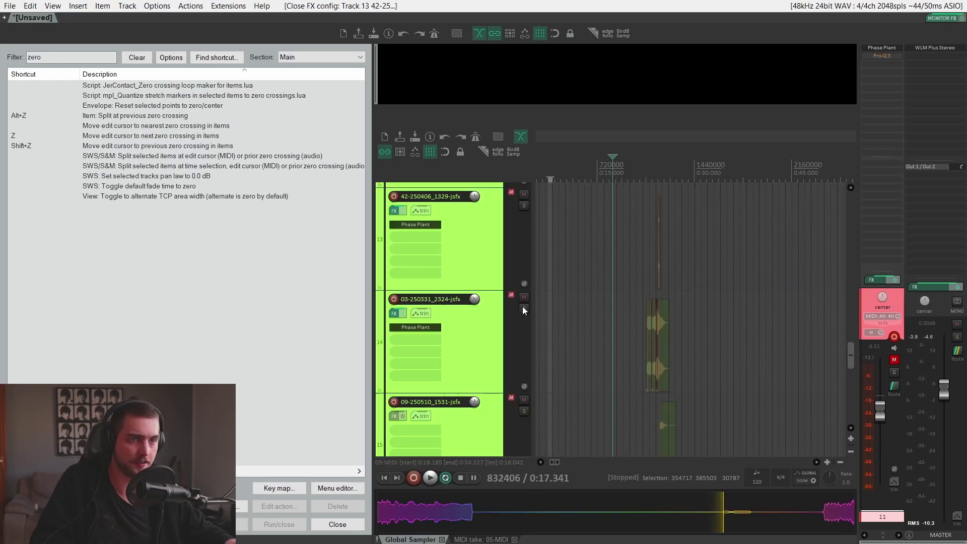
pyautogui.click(523, 309)
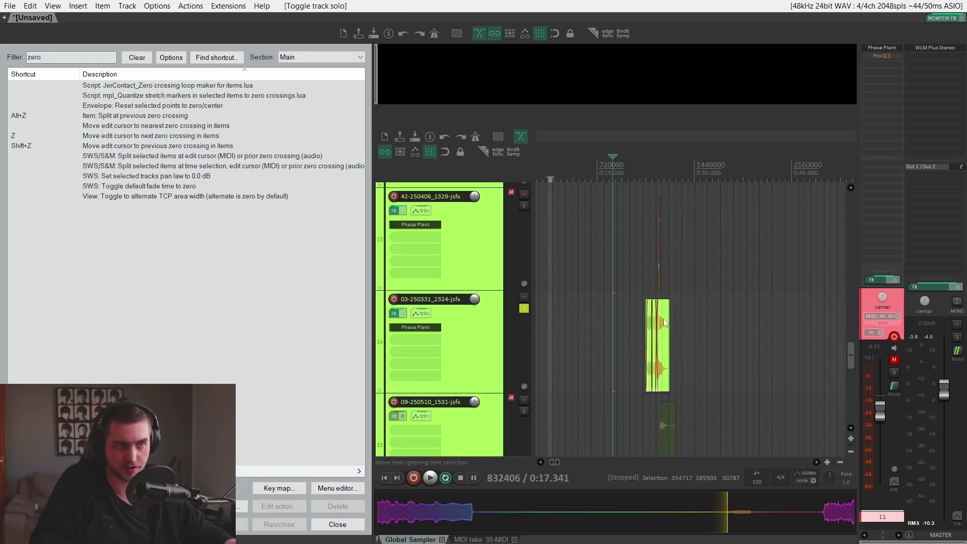
# Listen to the soloed 03-250331_2324-jsfx layer on its own and open its Phase Plant instrument
pyautogui.click(647, 329)
pyautogui.press('space')
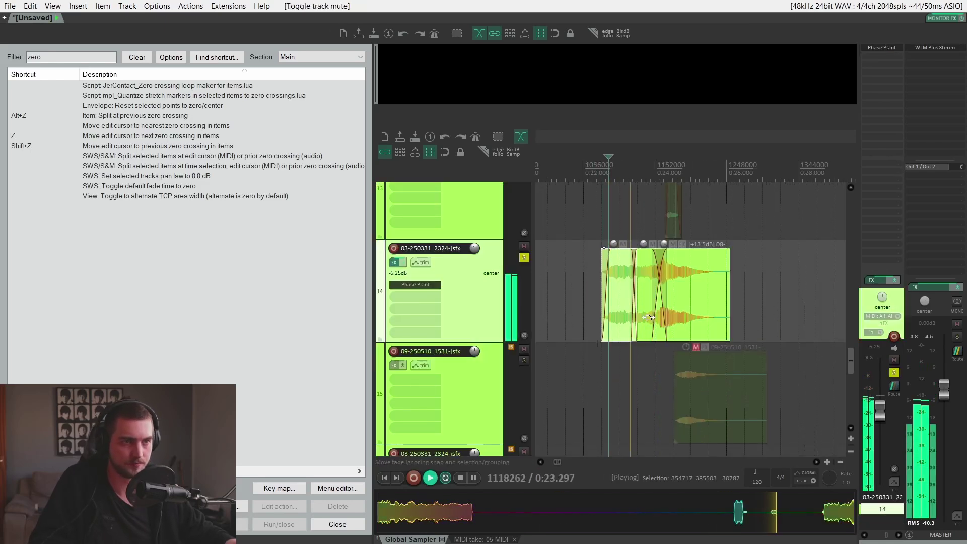
pyautogui.moveTo(688, 302); pyautogui.dragTo(720, 413)
pyautogui.press('space')
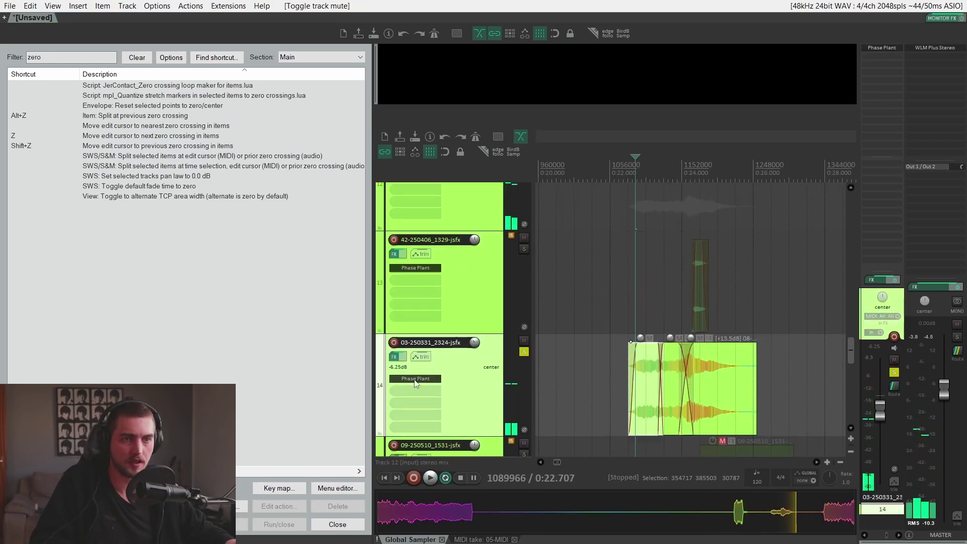
pyautogui.click(415, 378)
pyautogui.moveTo(226, 37); pyautogui.dragTo(304, 90)
# Switch to the Freesound page in the browser and preview several parts of the "screeching tyres / tires" recording
pyautogui.hotkey('alt', 'Tab')
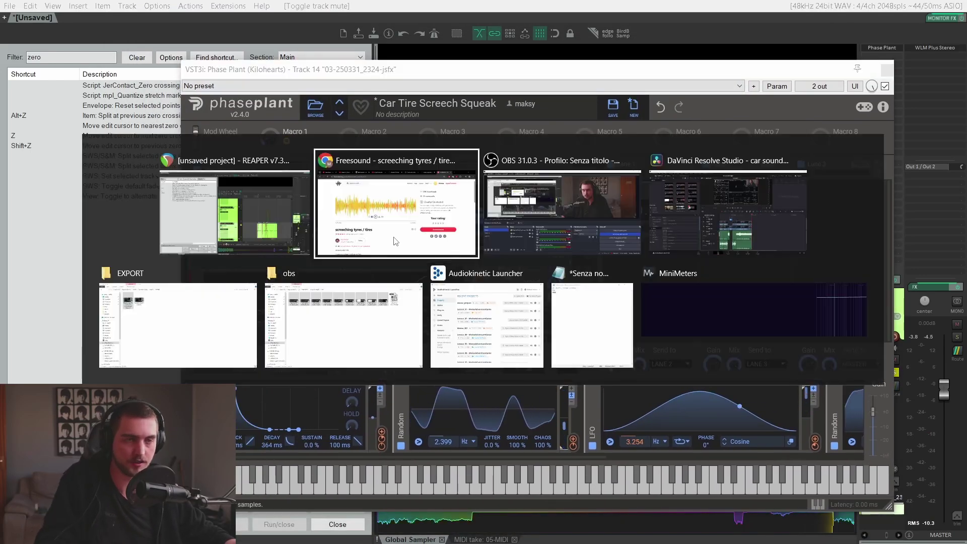
pyautogui.click(395, 240)
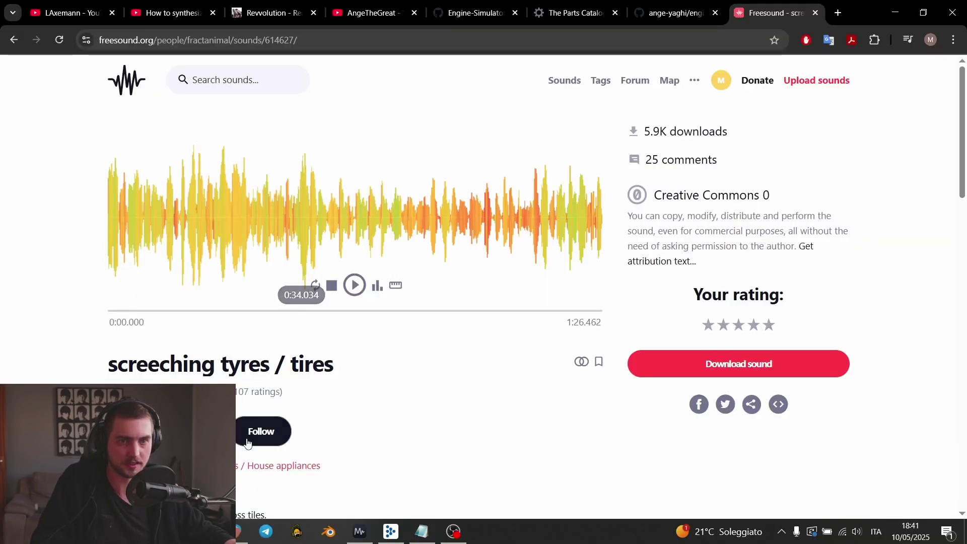
pyautogui.click(354, 286)
pyautogui.click(237, 227)
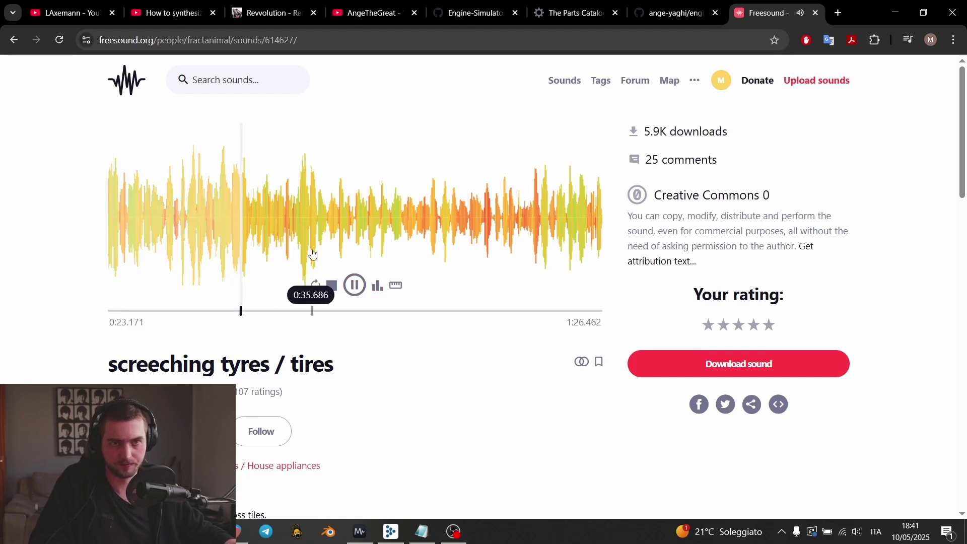
pyautogui.click(303, 210)
pyautogui.click(434, 241)
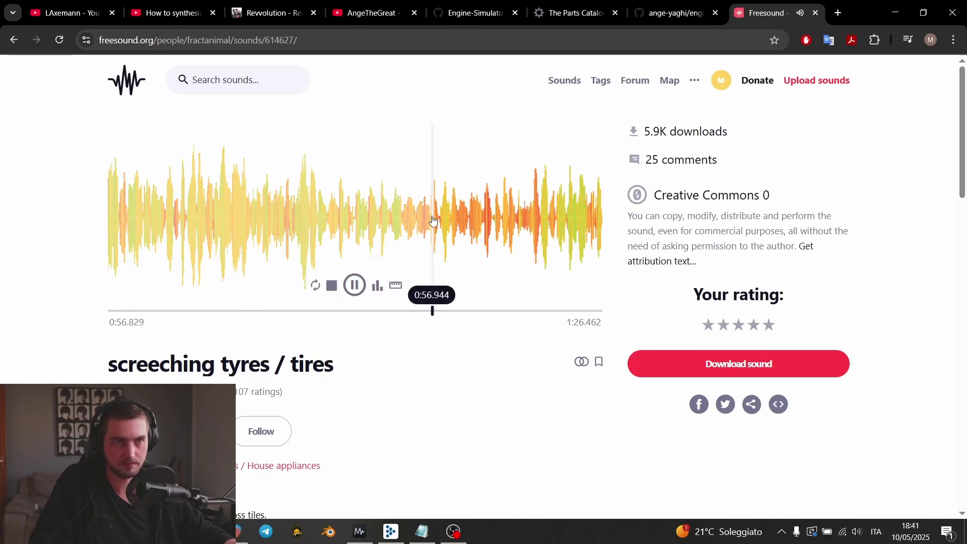
pyautogui.click(354, 285)
pyautogui.click(369, 245)
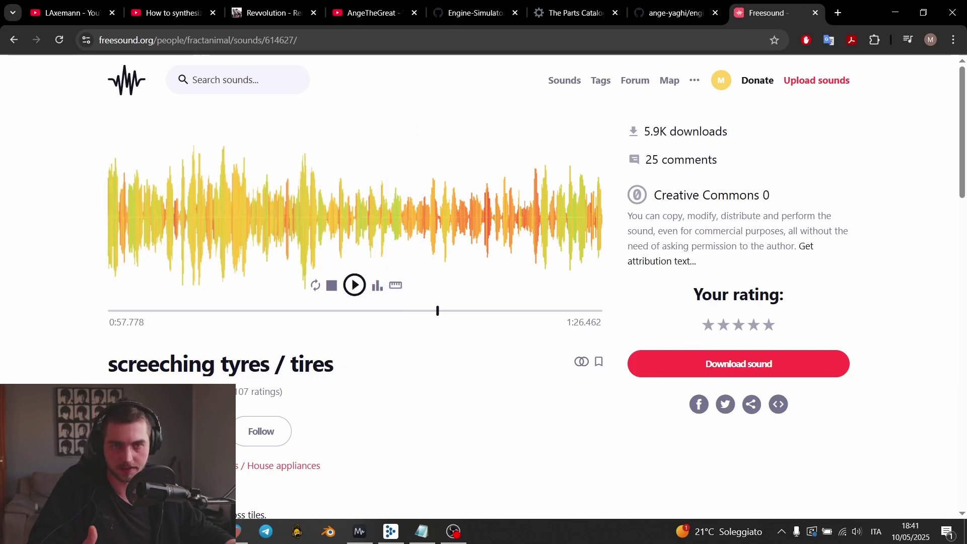
pyautogui.scroll(-2, 484, 287)
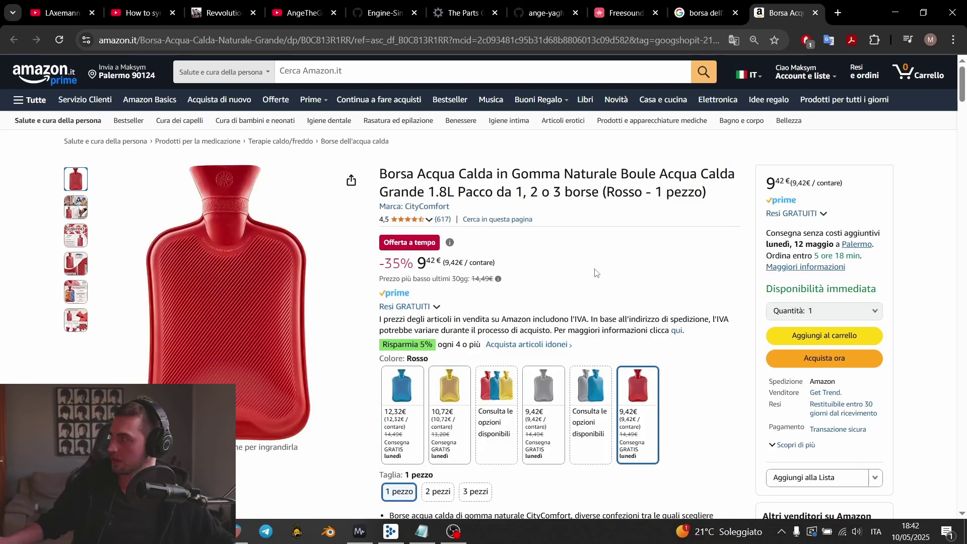
# Switch back to REAPER, solo the 42-250406_1329-jsfx track alongside track 14 and listen to the two layers together
pyautogui.click(235, 534)
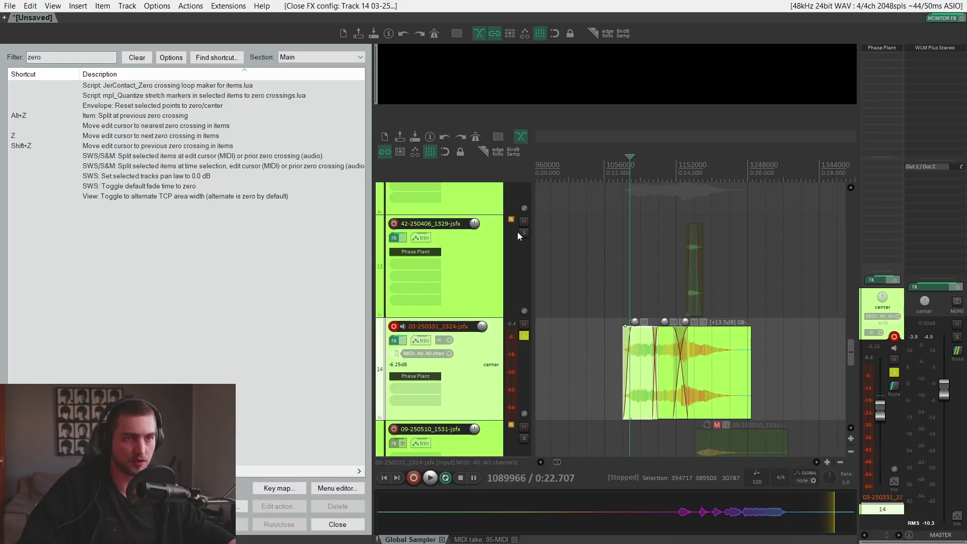
pyautogui.click(523, 232)
pyautogui.scroll(-2, 698, 342)
pyautogui.press('space')
pyautogui.scroll(1, 700, 345)
pyautogui.moveTo(746, 401)
pyautogui.mouseDown()
pyautogui.moveTo(700, 345)
pyautogui.moveTo(651, 344)
pyautogui.moveTo(737, 408)
pyautogui.mouseUp()
pyautogui.scroll(-1, 700, 353)
pyautogui.scroll(3, 652, 344)
pyautogui.press('space')
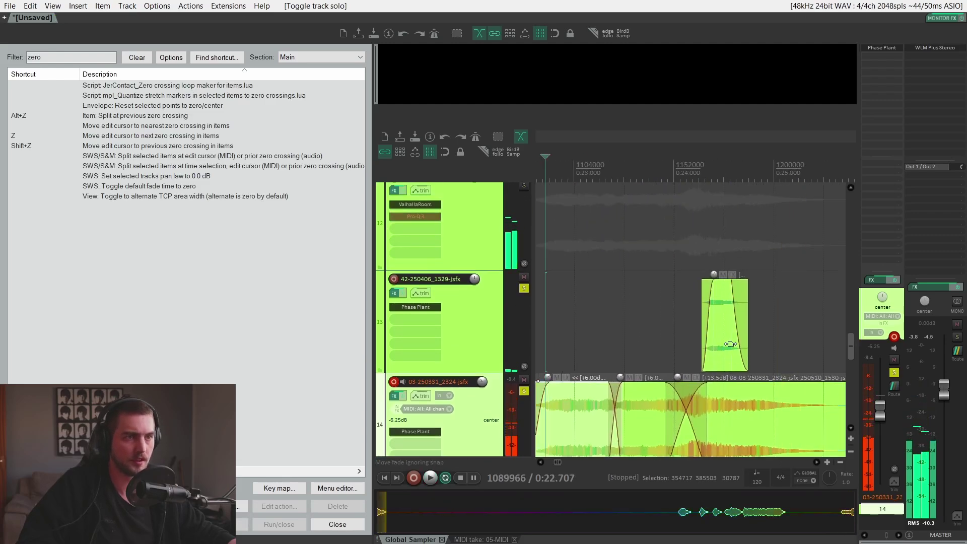
# Play the full mix with no tracks soloed, reviewing the engine, turbine, Phase Plant and tire screech layers
pyautogui.scroll(-4, 729, 346)
pyautogui.scroll(4, 688, 286)
pyautogui.scroll(-2, 688, 286)
pyautogui.scroll(2, 639, 279)
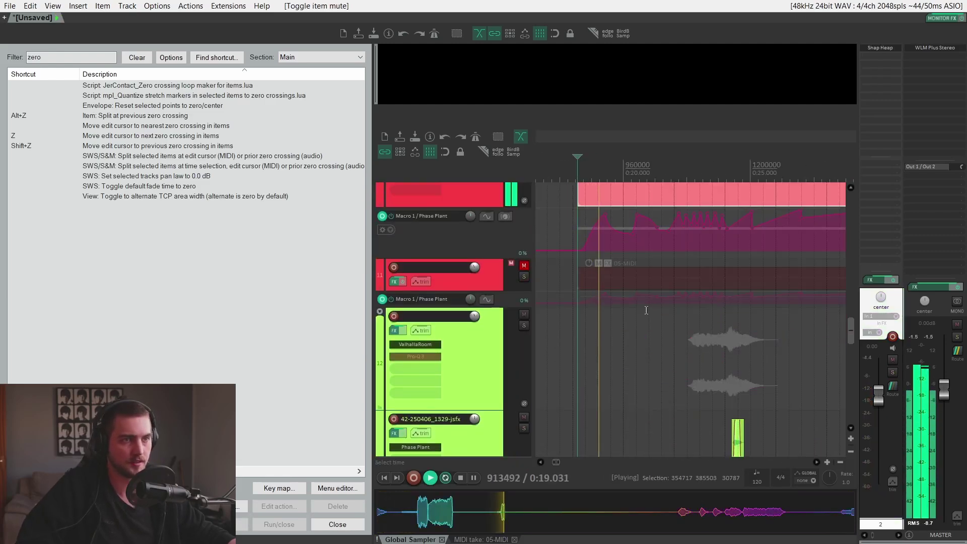
pyautogui.moveTo(637, 260); pyautogui.dragTo(642, 368)
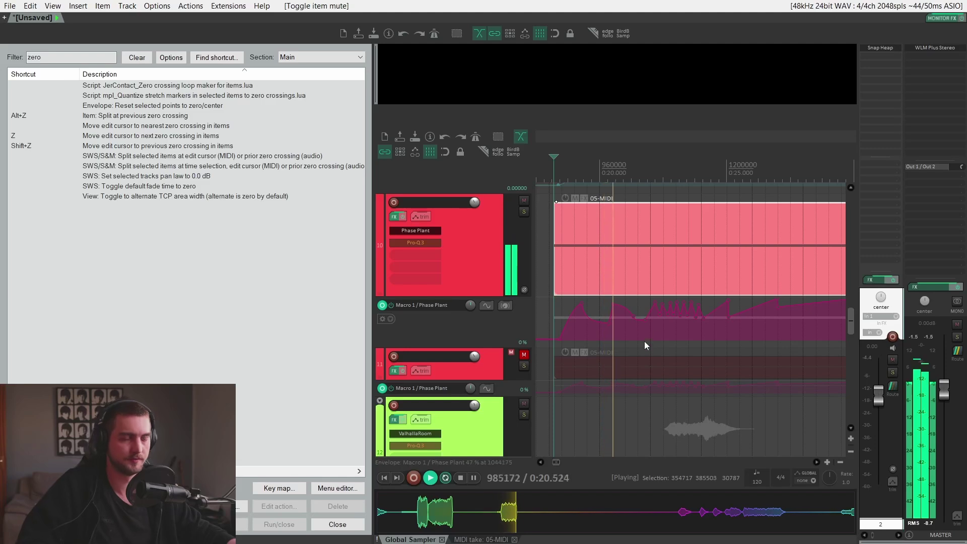
pyautogui.scroll(-4, 644, 342)
pyautogui.scroll(3, 488, 278)
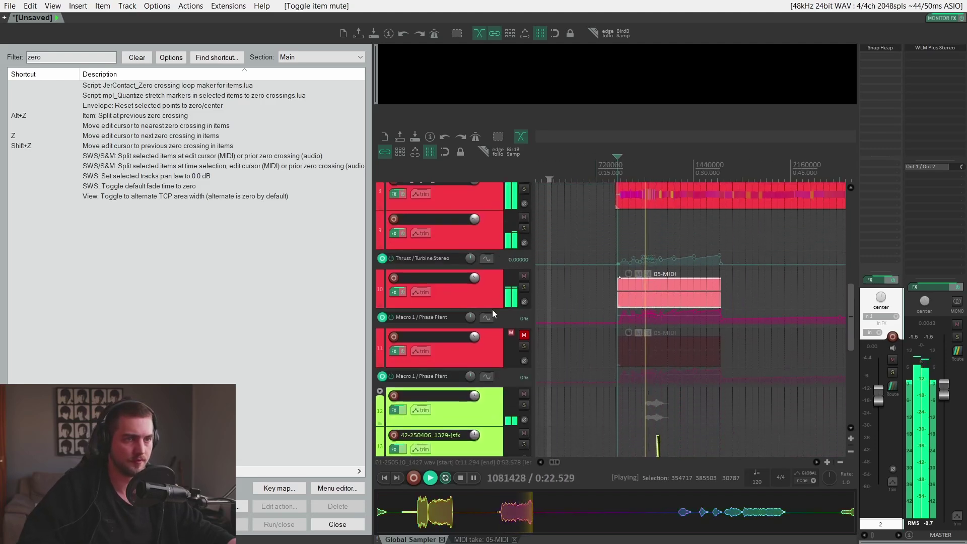
pyautogui.scroll(-3, 493, 298)
pyautogui.scroll(4, 694, 336)
pyautogui.moveTo(645, 351); pyautogui.dragTo(705, 387)
pyautogui.scroll(-2, 705, 387)
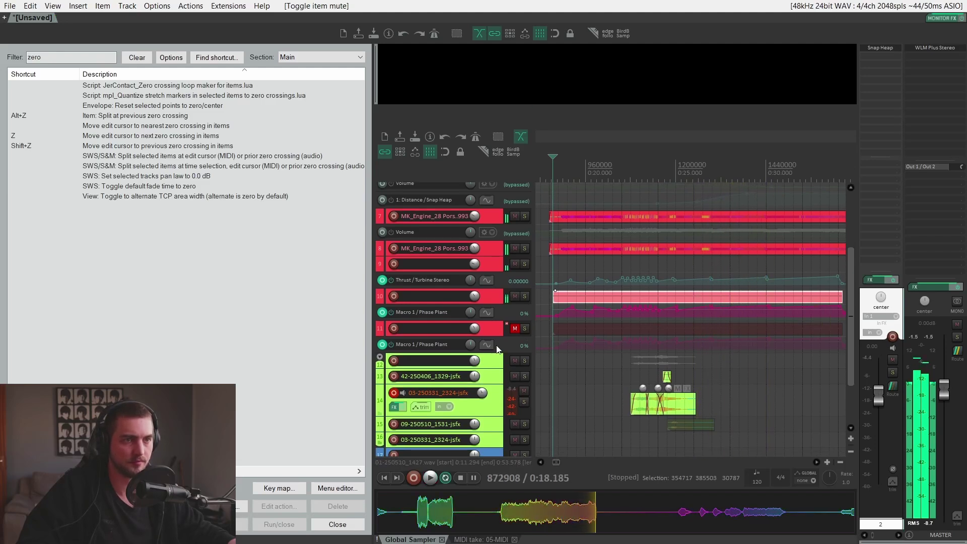
# Open the Snap Heap effect on the track 6 folder and inspect the Convolver's impulse responses in Spaces Real without changing the selection
pyautogui.scroll(3, 453, 312)
pyautogui.click(411, 267)
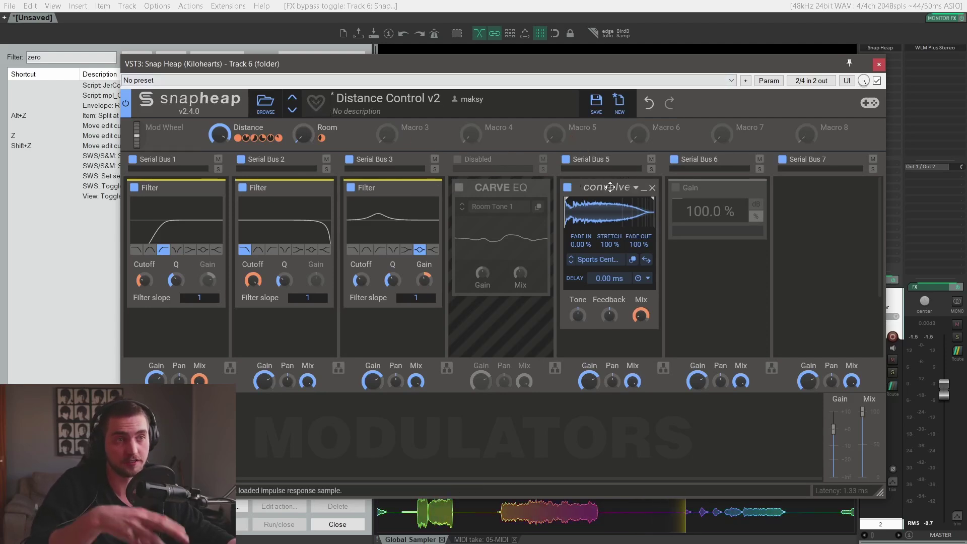
pyautogui.click(605, 260)
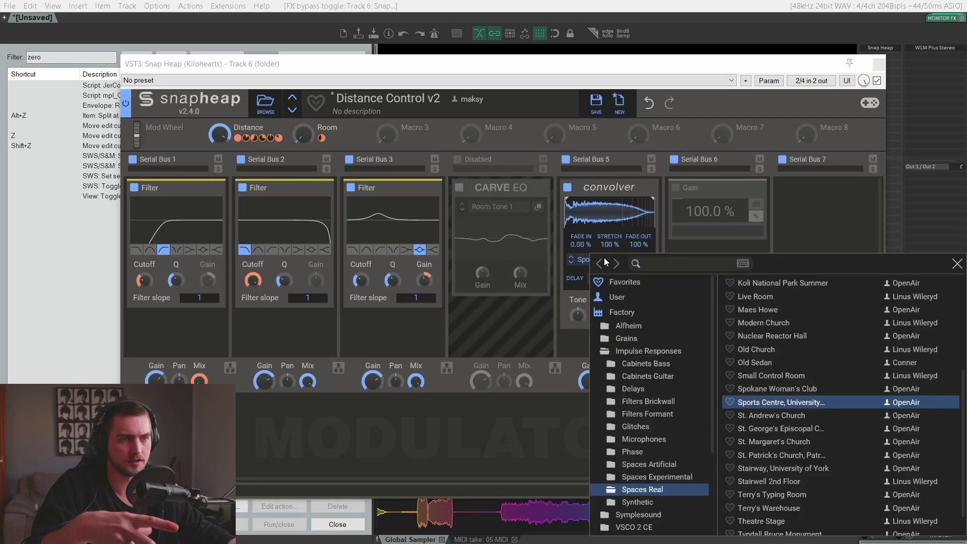
pyautogui.click(299, 289)
# Sweep Snap Heap's Distance macro down to its minimum and back to its maximum, and close the effect window
pyautogui.moveTo(219, 135); pyautogui.dragTo(220, 211)
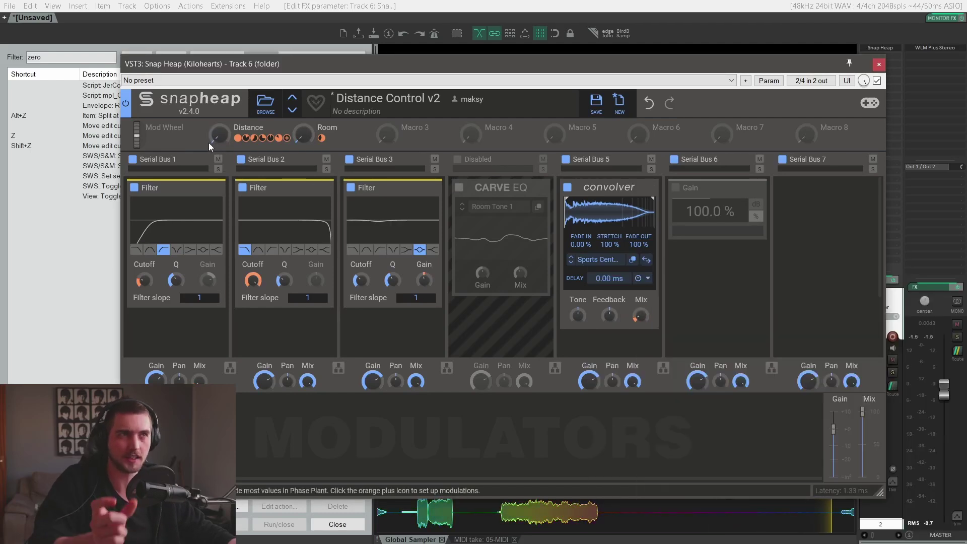
pyautogui.moveTo(218, 135); pyautogui.dragTo(218, 123)
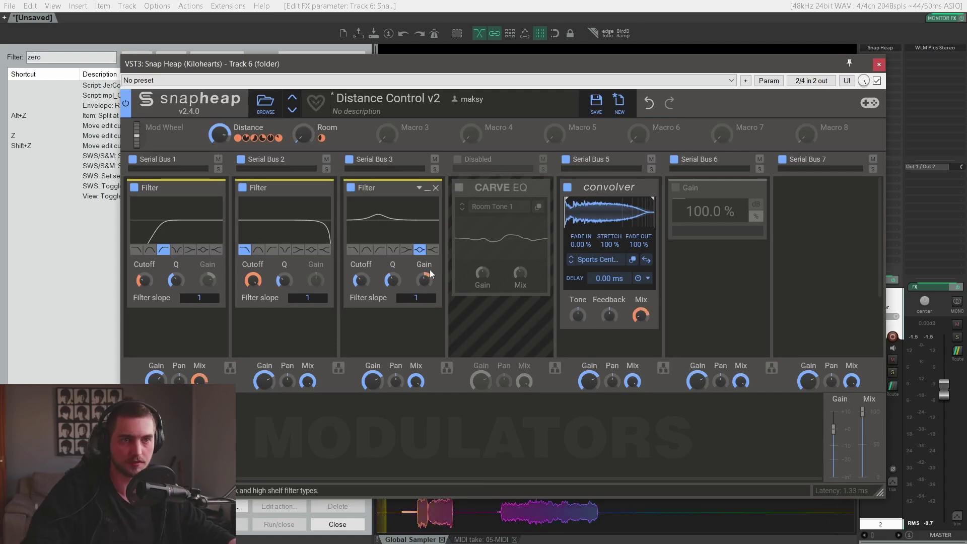
pyautogui.click(878, 63)
# Activate the bypassed Volume and Distance / Snap Heap envelopes on track 6 and play the mix through their automation
pyautogui.click(392, 285)
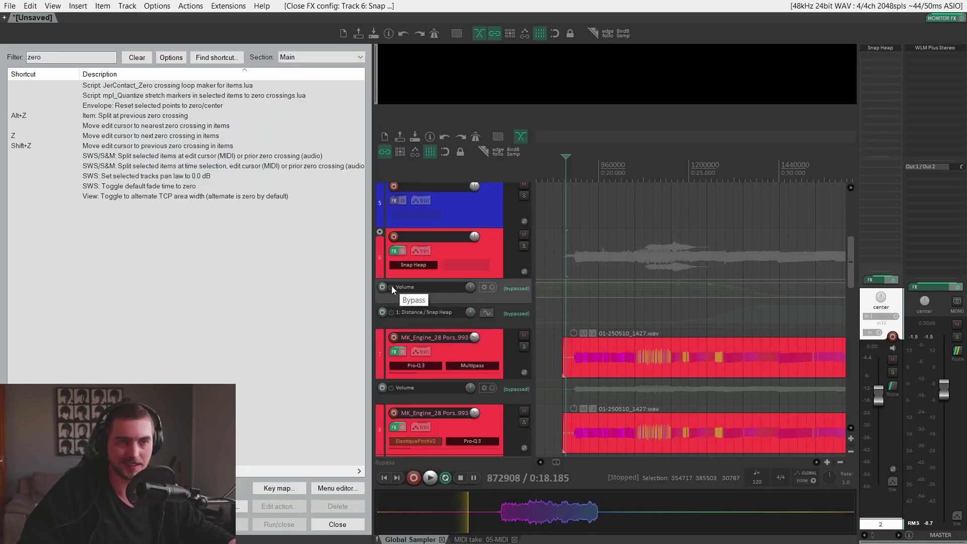
pyautogui.click(391, 312)
pyautogui.press('space')
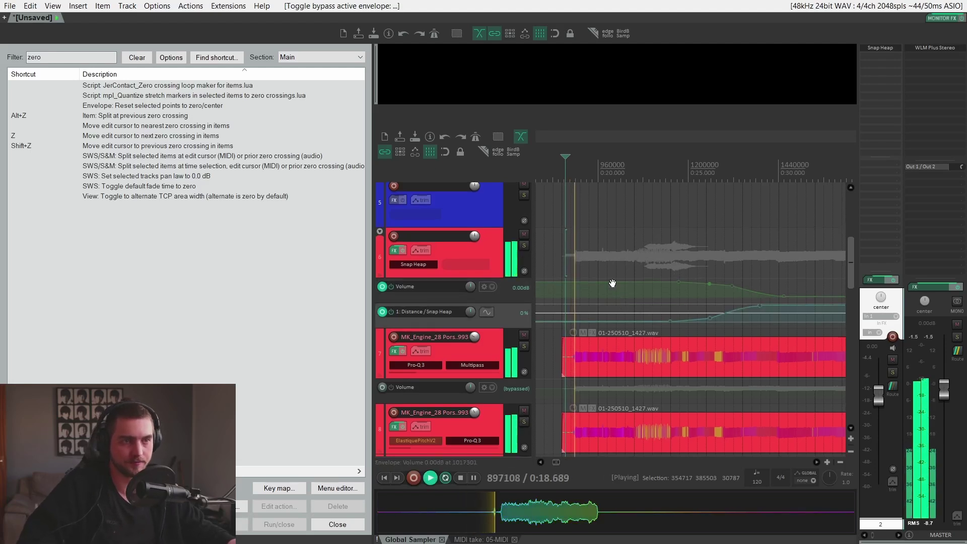
pyautogui.moveTo(613, 283); pyautogui.dragTo(590, 237)
pyautogui.scroll(-2, 606, 282)
pyautogui.moveTo(678, 278); pyautogui.dragTo(653, 298)
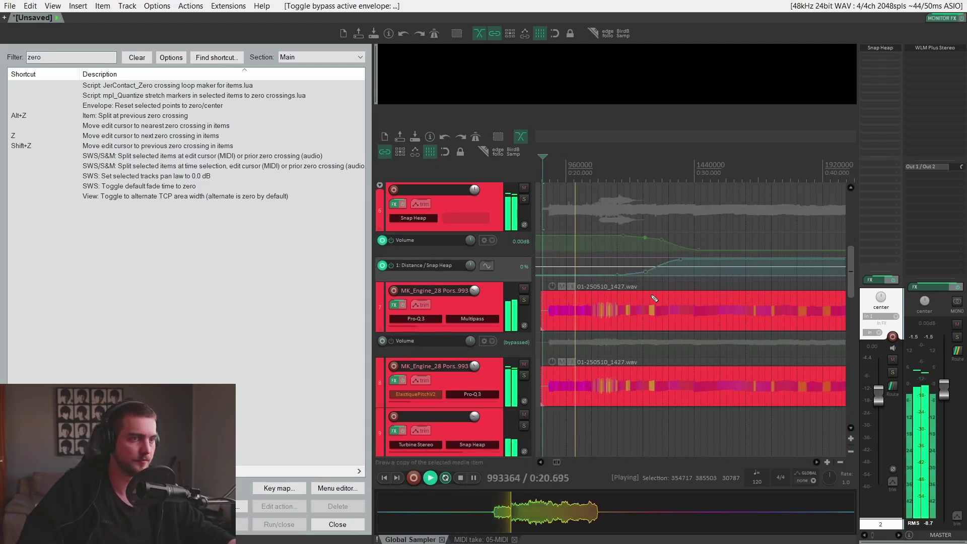
pyautogui.scroll(1, 653, 298)
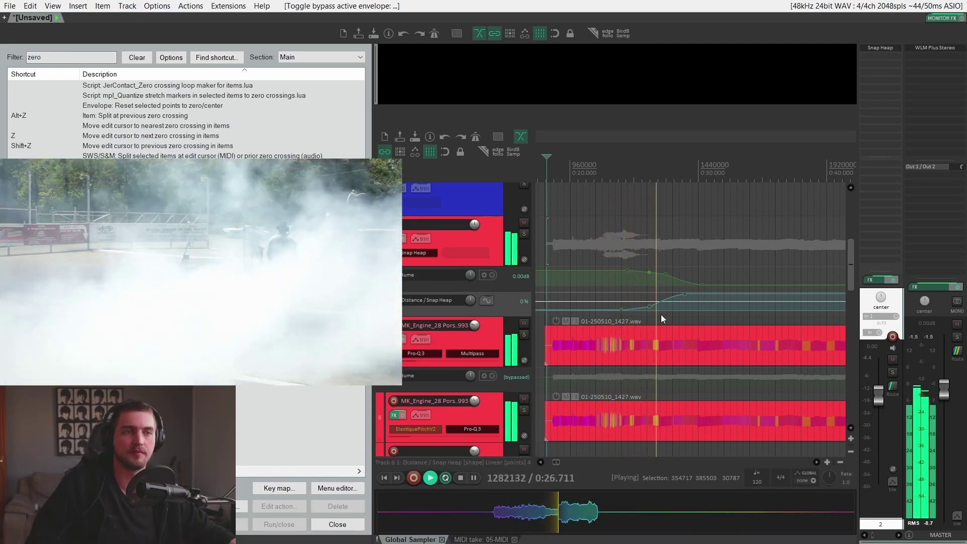
pyautogui.scroll(-2, 682, 343)
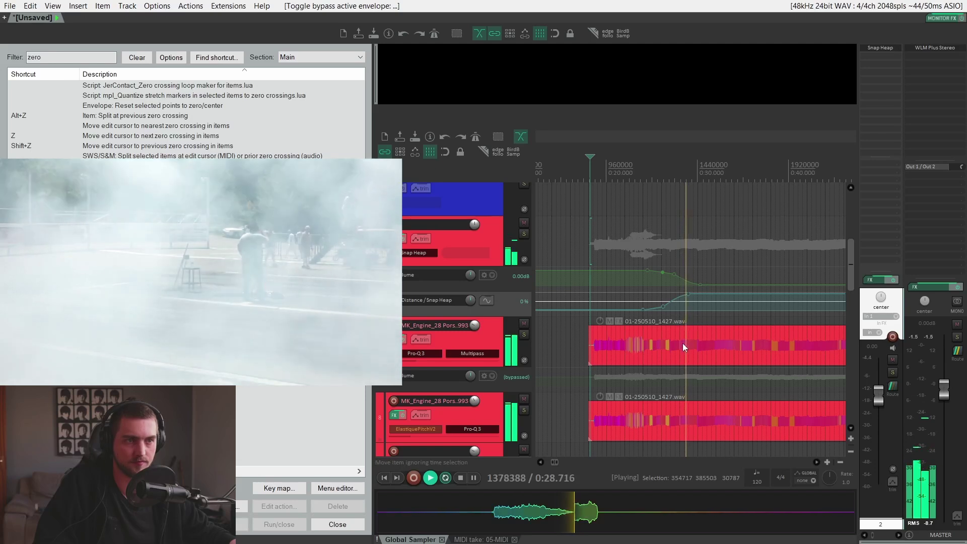